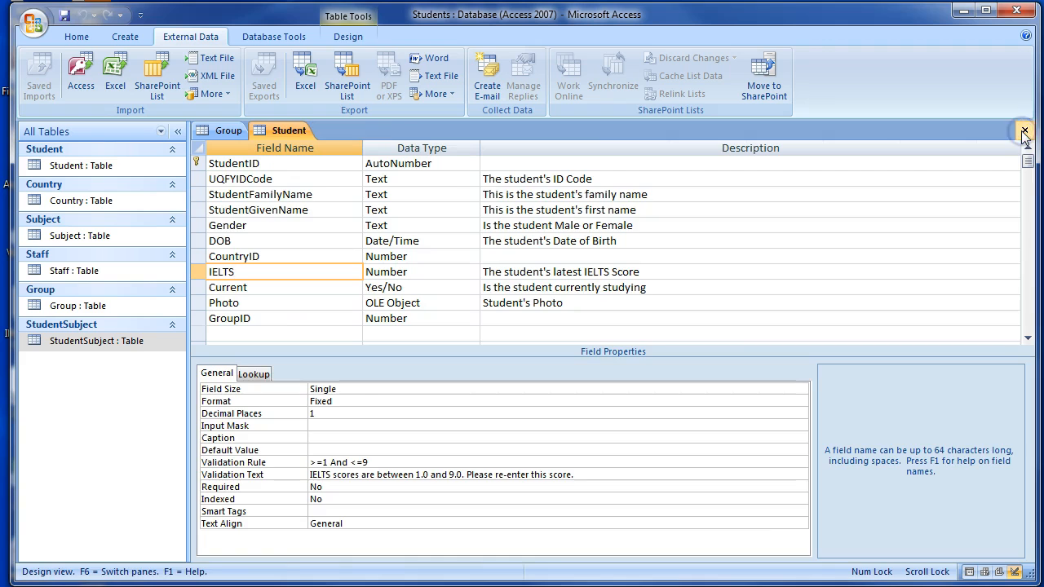
pyautogui.click(1023, 130)
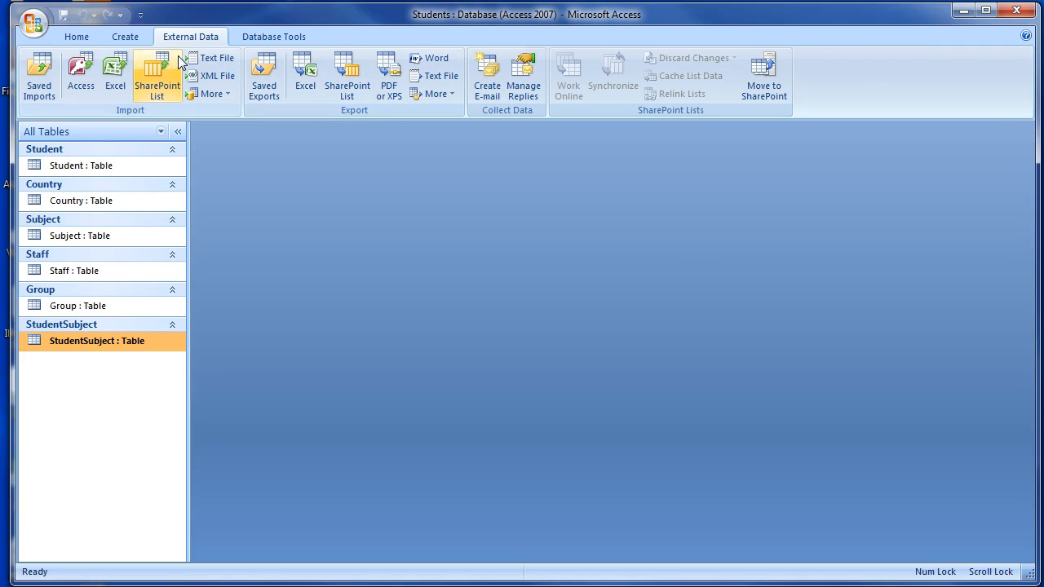
# Close the open Group and Student tables and add all six tables to the Relationships window.
pyautogui.click(262, 36)
pyautogui.click(259, 73)
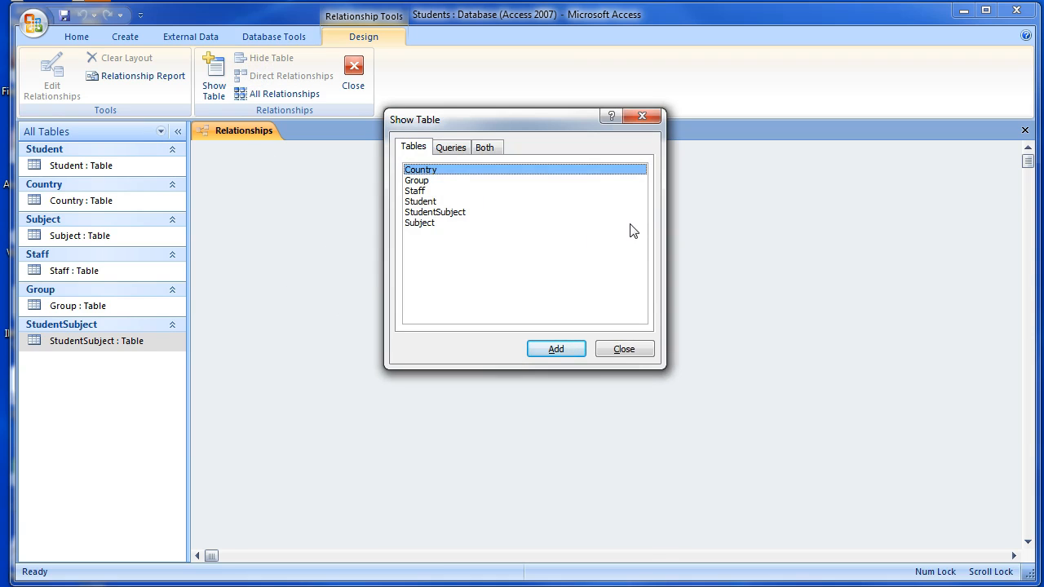
pyautogui.keyDown('shift'); pyautogui.click(420, 225); pyautogui.keyUp('shift')
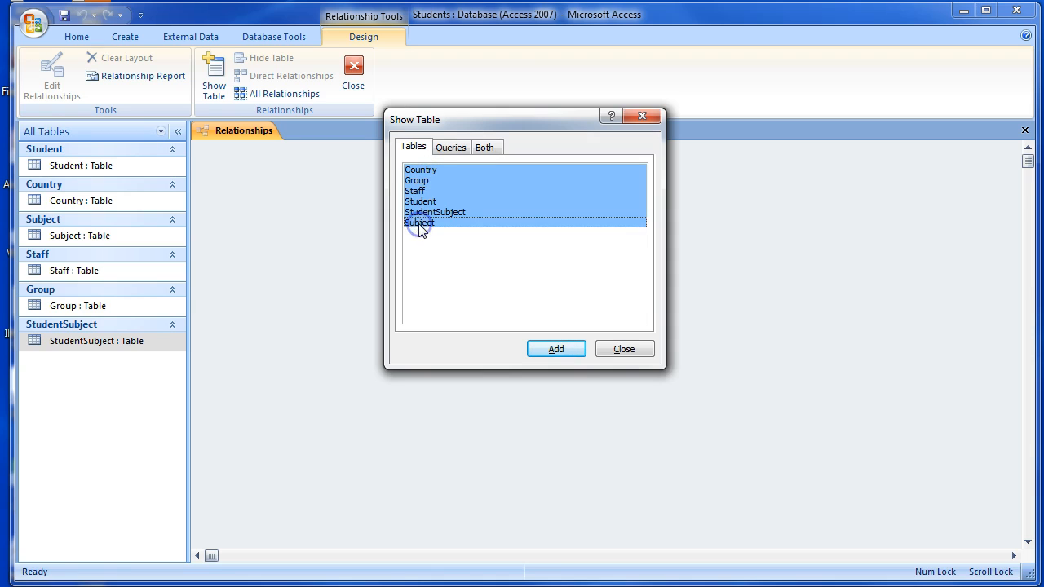
pyautogui.click(548, 352)
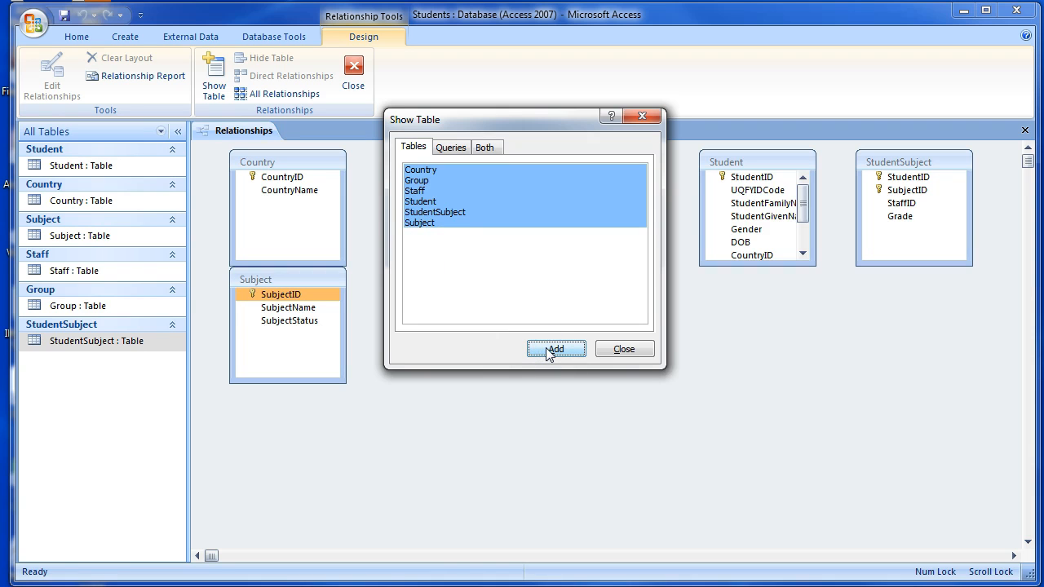
pyautogui.click(625, 351)
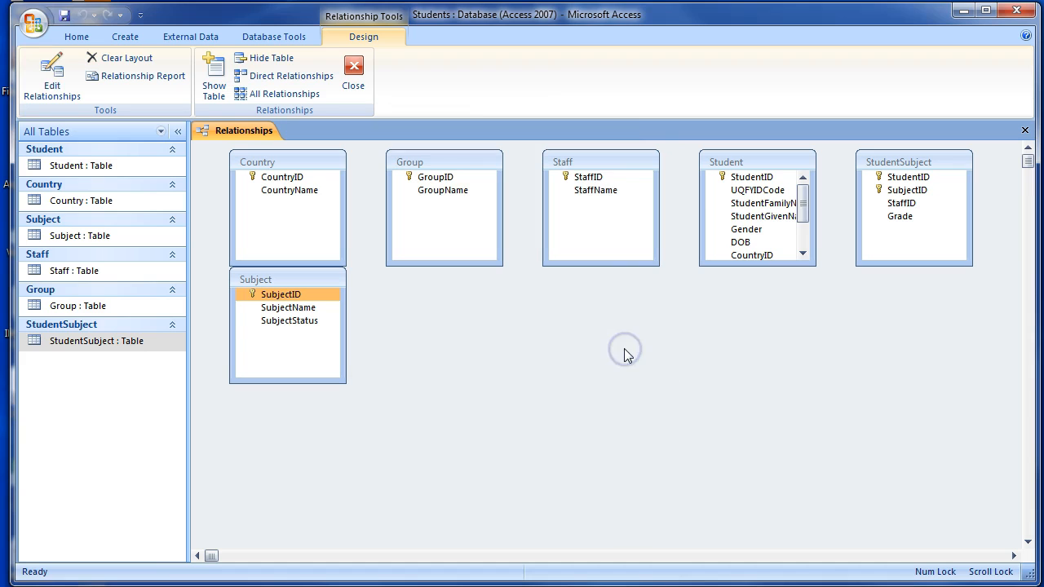
# Rearrange the relationship diagram with Country and Group left of Student, StudentSubject to its right, and Subject and Staff at the far right.
pyautogui.moveTo(753, 163); pyautogui.dragTo(547, 297)
pyautogui.moveTo(434, 162); pyautogui.dragTo(400, 396)
pyautogui.moveTo(296, 162); pyautogui.dragTo(398, 165)
pyautogui.moveTo(284, 282); pyautogui.dragTo(926, 291)
pyautogui.moveTo(896, 163); pyautogui.dragTo(741, 289)
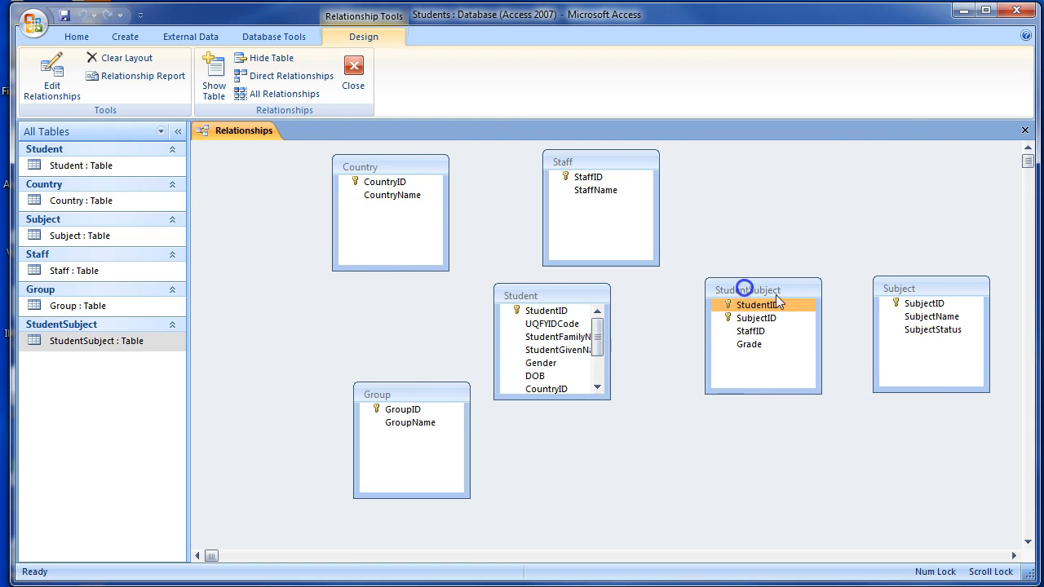
pyautogui.moveTo(913, 294); pyautogui.dragTo(917, 215)
pyautogui.moveTo(634, 164); pyautogui.dragTo(947, 343)
pyautogui.moveTo(441, 396); pyautogui.dragTo(398, 341)
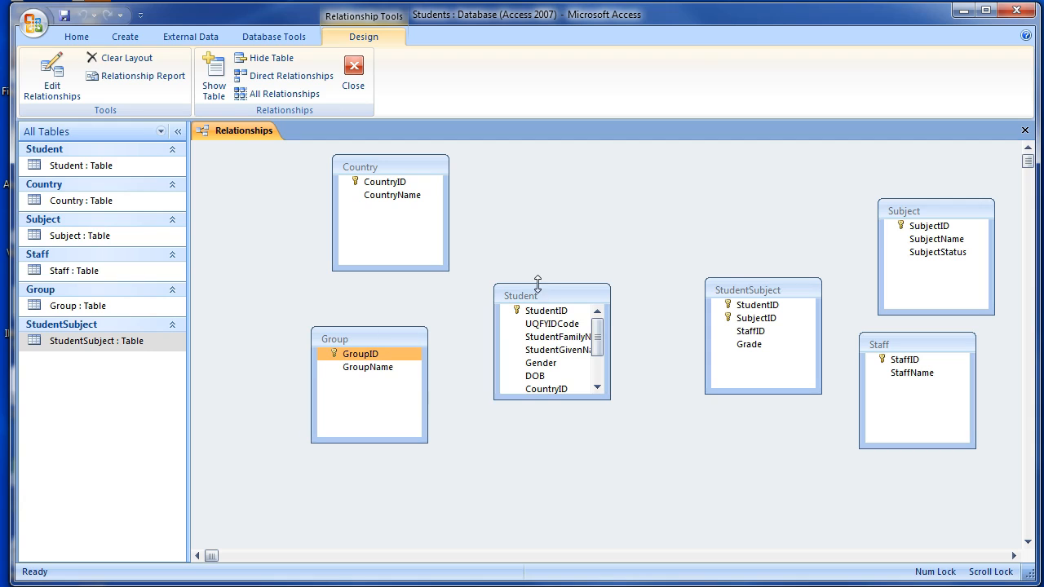
# Move the Student table box up and enlarge it to show all its fields and full field names.
pyautogui.moveTo(533, 301); pyautogui.dragTo(510, 237)
pyautogui.moveTo(513, 339); pyautogui.dragTo(506, 429)
pyautogui.moveTo(587, 341); pyautogui.dragTo(637, 332)
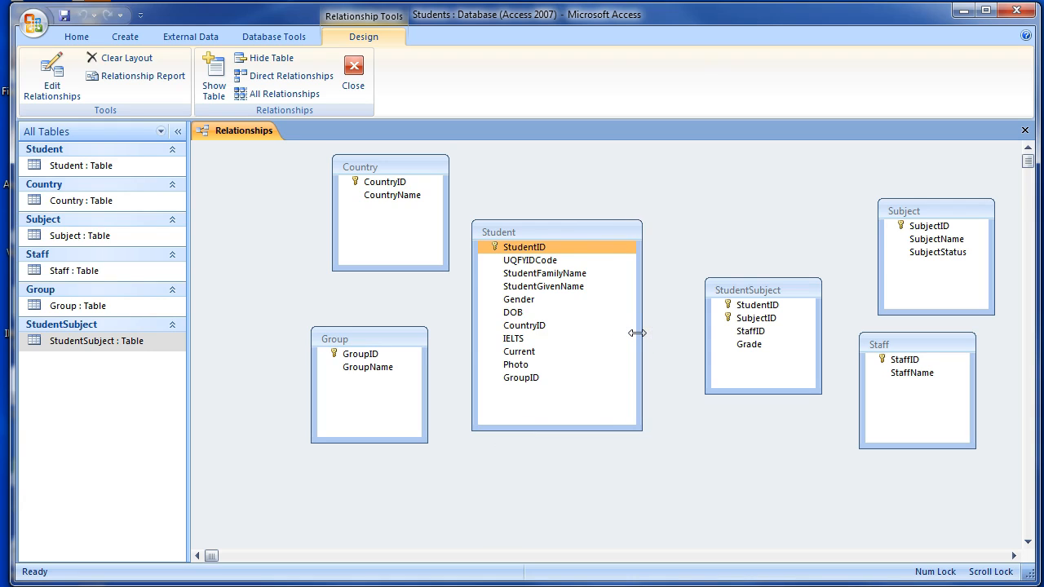
# Relate Country to Student on CountryID with referential integrity enforced, adjusting the Country table's position in the diagram.
pyautogui.click(405, 182)
pyautogui.moveTo(396, 163); pyautogui.dragTo(377, 212)
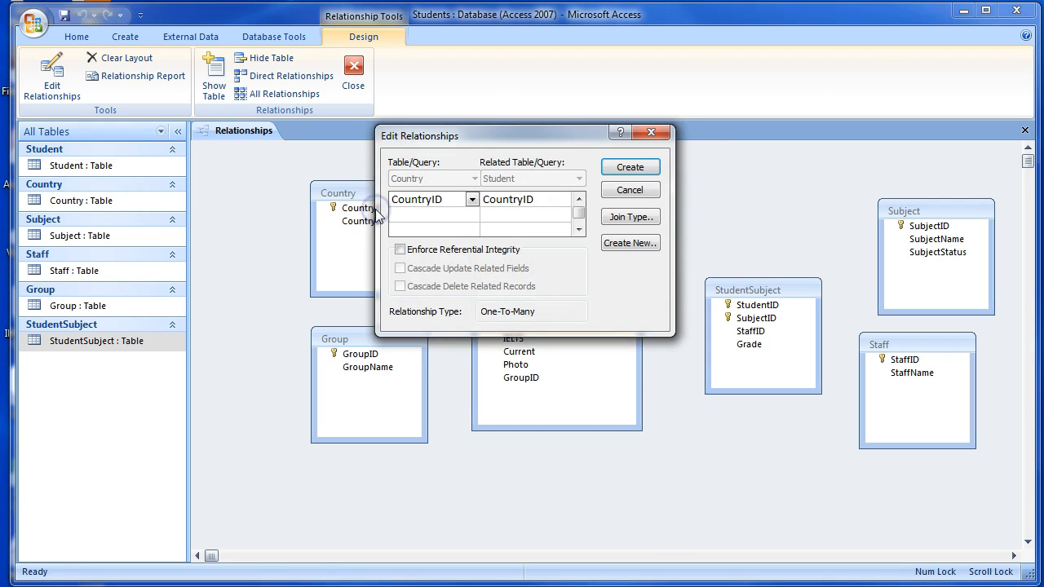
pyautogui.press('Tab')
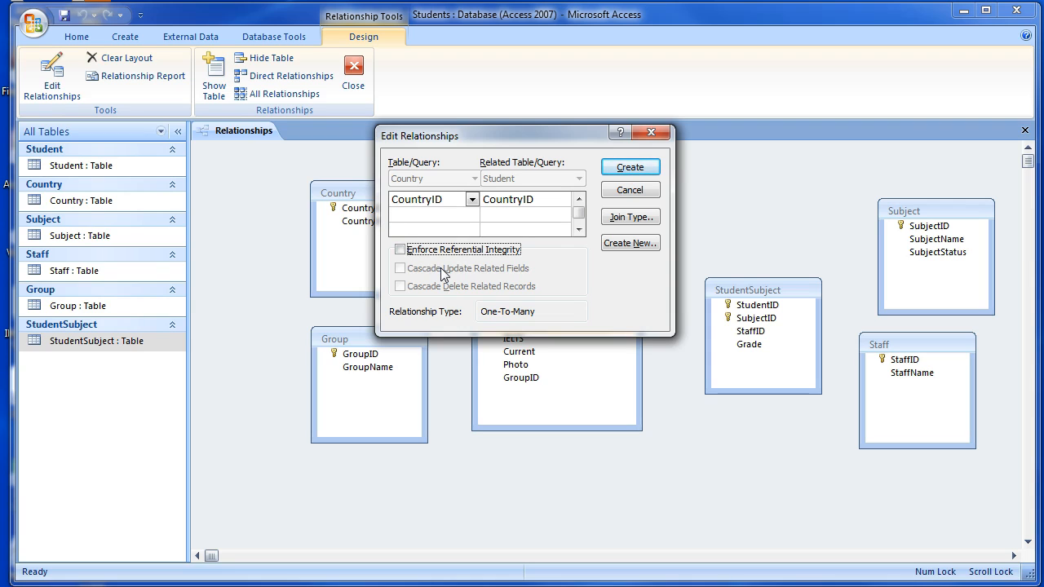
pyautogui.click(401, 250)
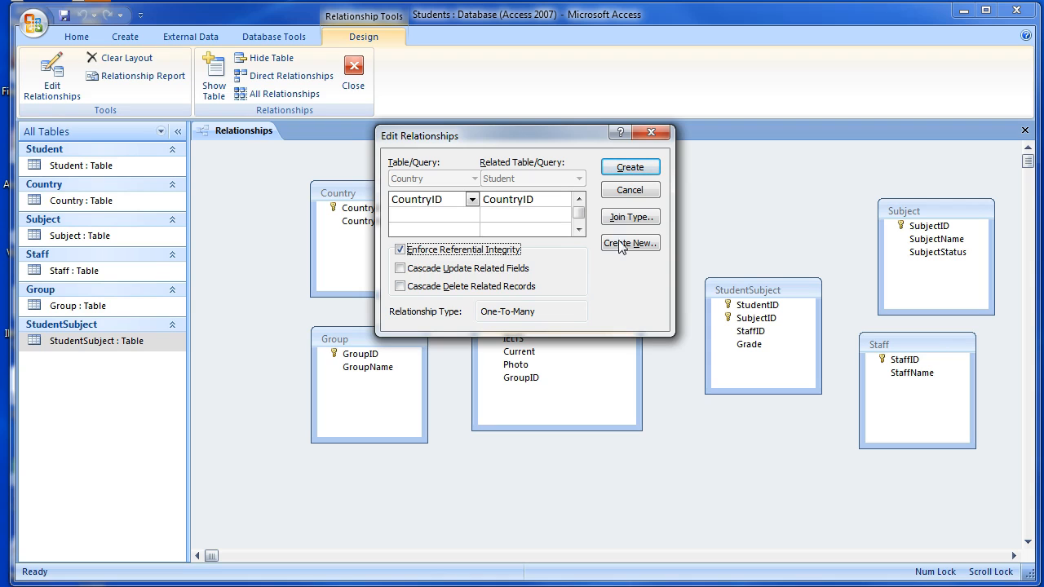
pyautogui.click(631, 167)
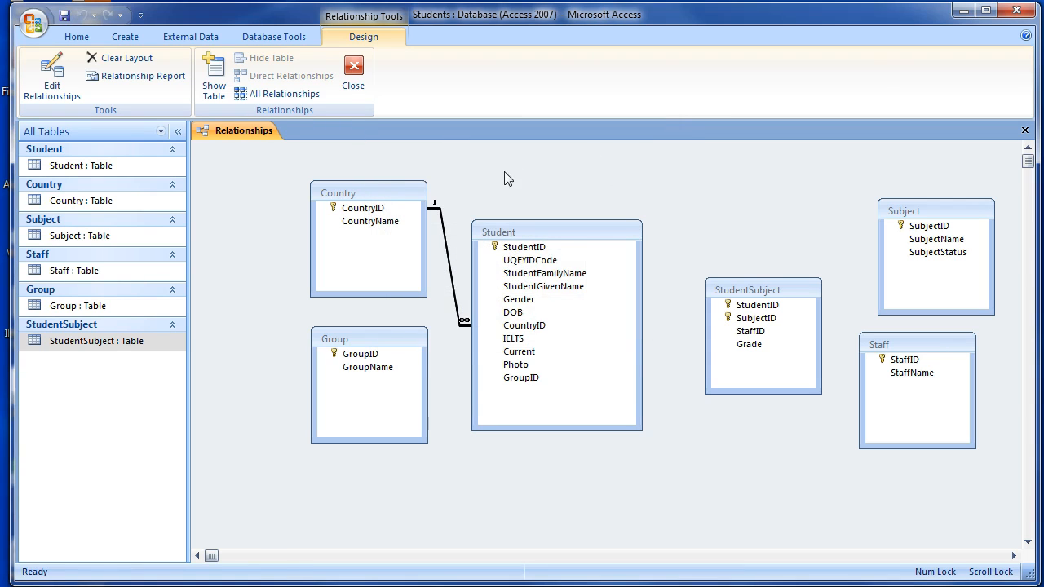
pyautogui.moveTo(390, 197); pyautogui.dragTo(378, 194)
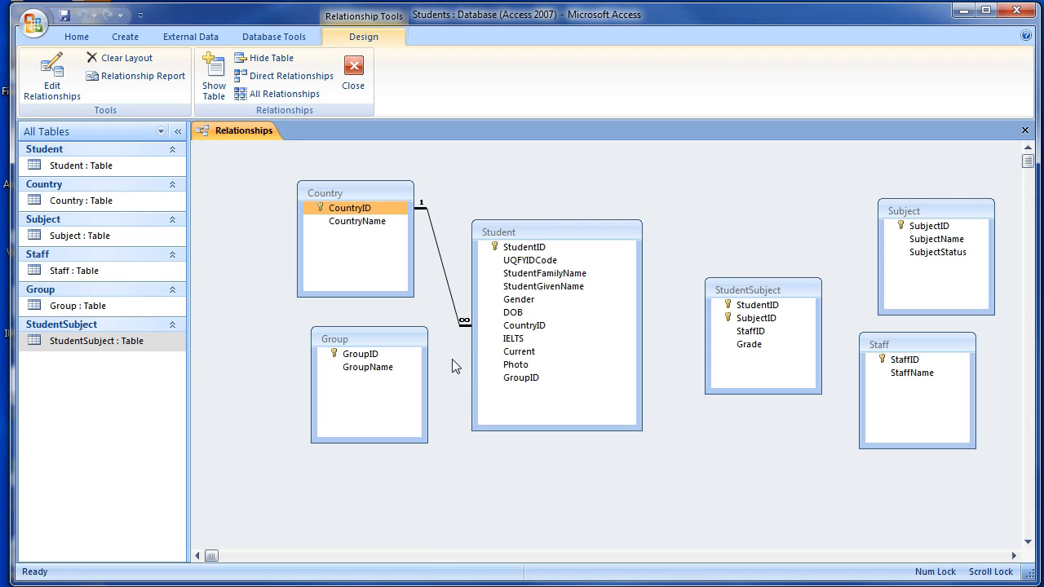
# Relate Group to Student on GroupID with referential integrity enforced, and move the Group table lower in the diagram.
pyautogui.moveTo(365, 354); pyautogui.dragTo(517, 382)
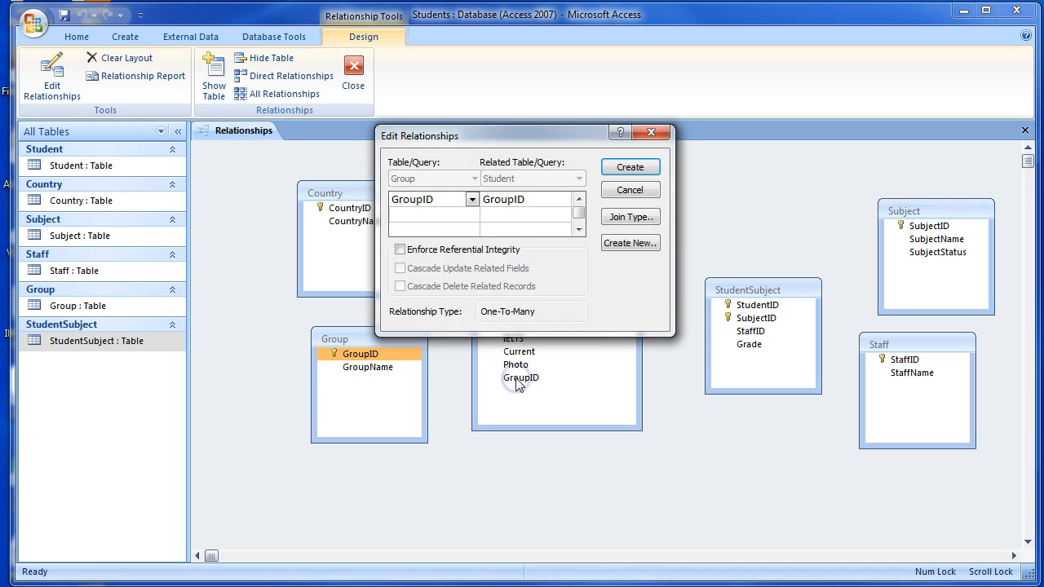
pyautogui.click(473, 249)
pyautogui.click(624, 167)
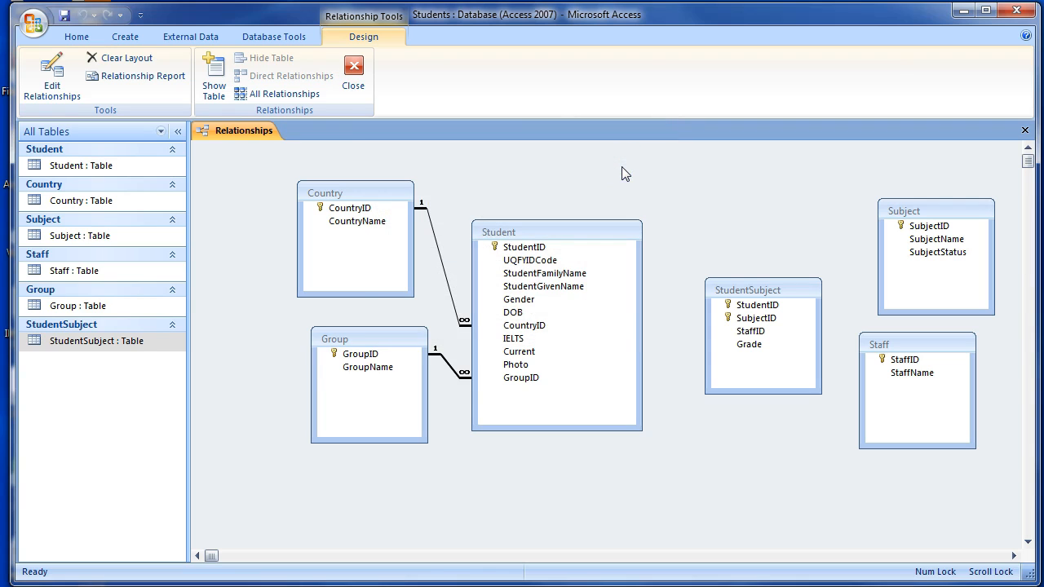
pyautogui.moveTo(385, 341); pyautogui.dragTo(365, 405)
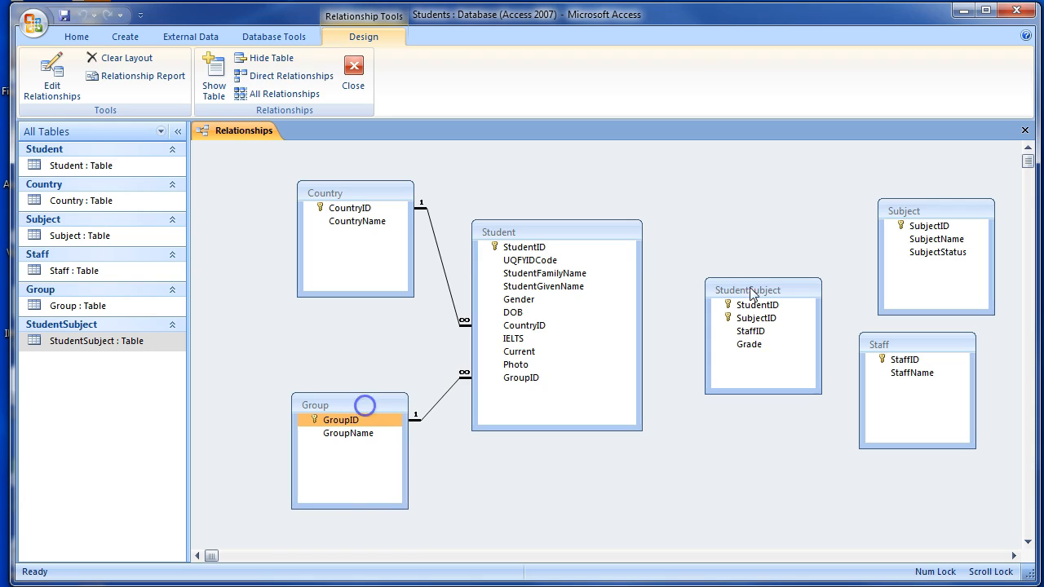
# Move StudentSubject slightly up and relate Student to it on StudentID with referential integrity enforced.
pyautogui.moveTo(750, 292); pyautogui.dragTo(742, 272)
pyautogui.moveTo(538, 247); pyautogui.dragTo(746, 287)
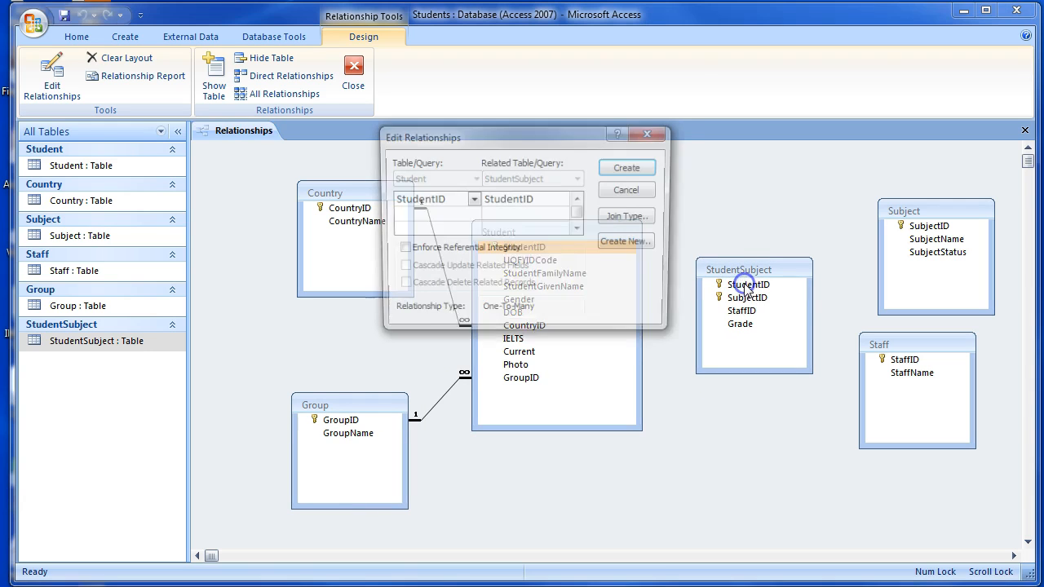
pyautogui.click(474, 249)
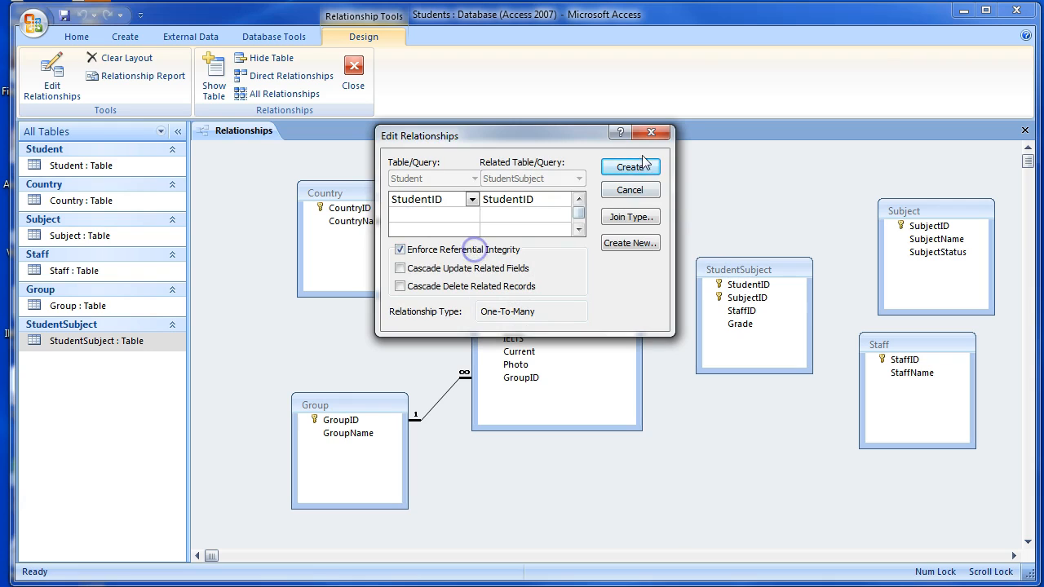
pyautogui.click(634, 167)
# Relate Staff to StudentSubject on StaffID with referential integrity enforced.
pyautogui.click(903, 362)
pyautogui.moveTo(903, 361); pyautogui.dragTo(752, 314)
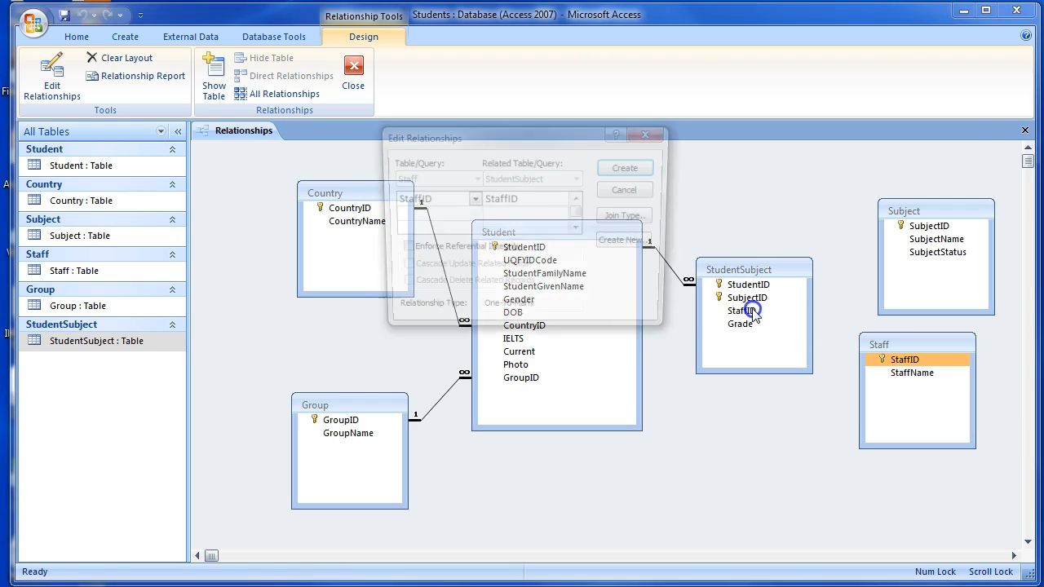
pyautogui.click(469, 249)
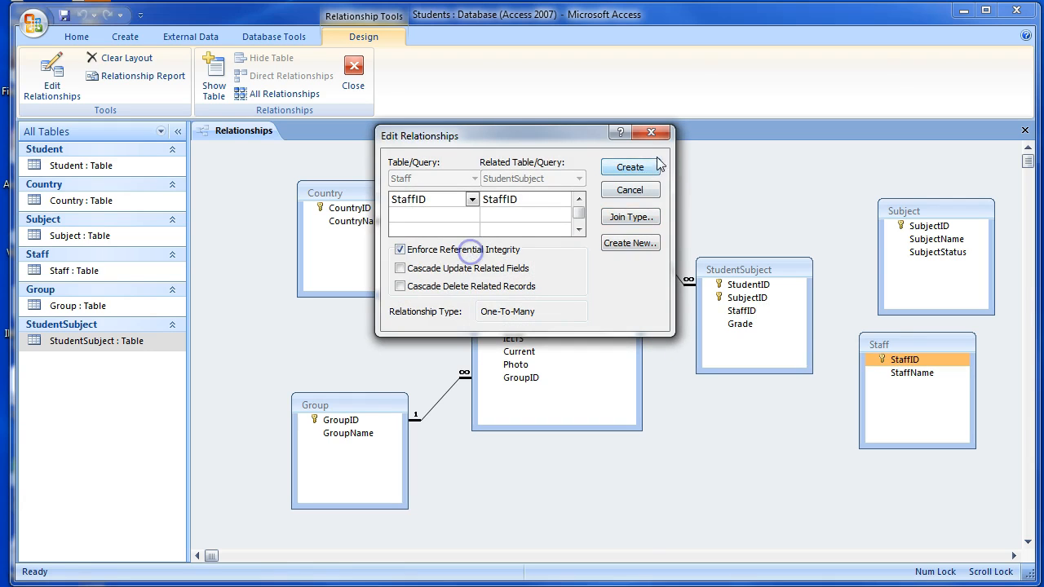
pyautogui.click(630, 167)
pyautogui.click(929, 226)
pyautogui.moveTo(933, 227); pyautogui.dragTo(772, 284)
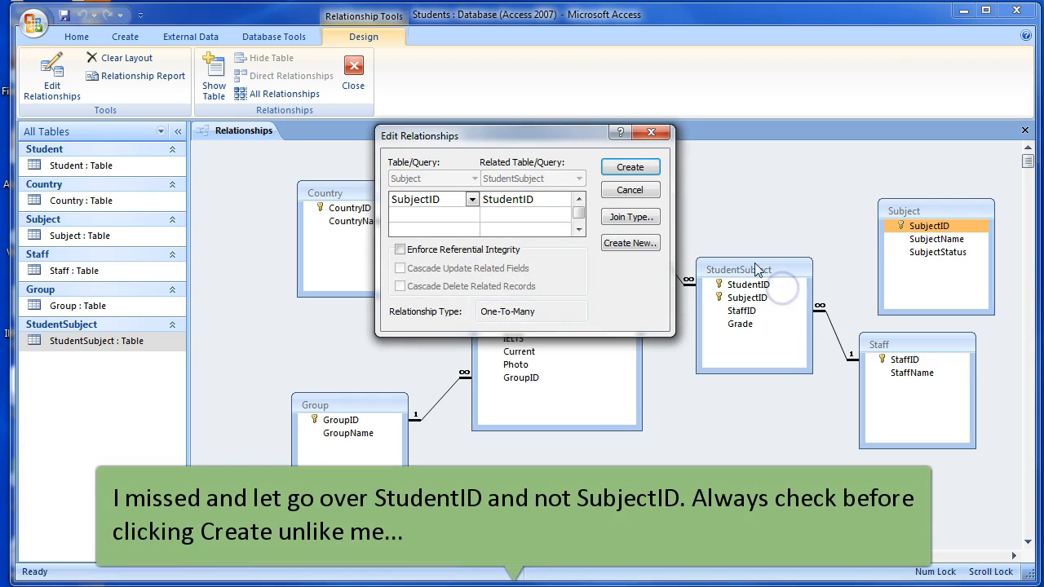
pyautogui.click(464, 252)
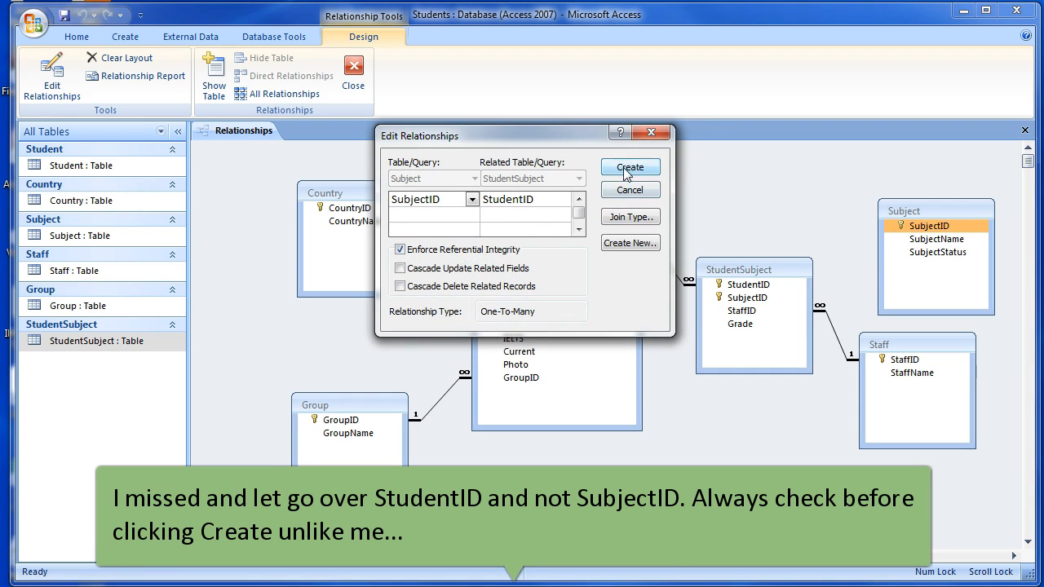
pyautogui.click(628, 168)
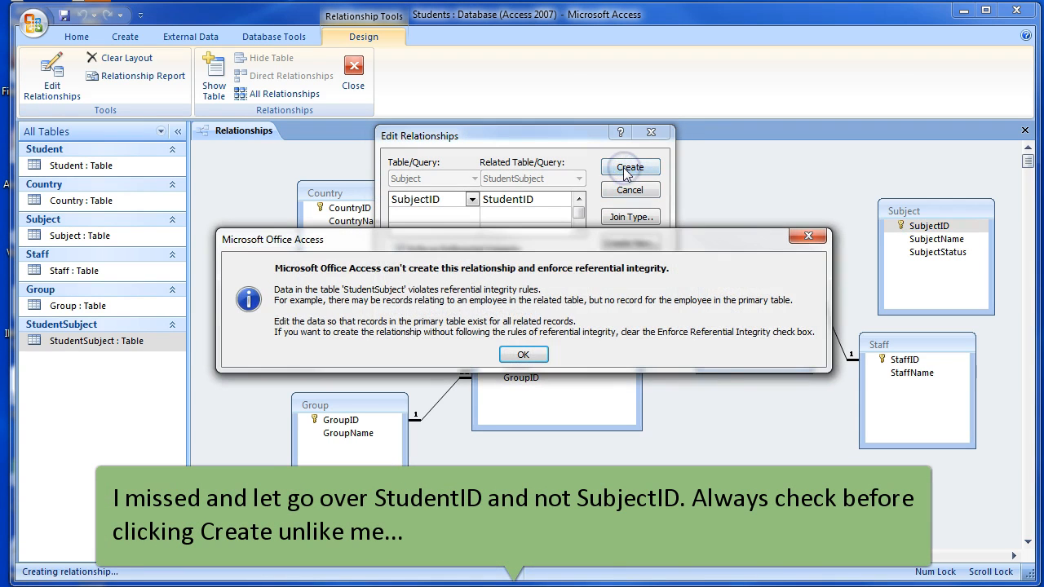
pyautogui.click(524, 355)
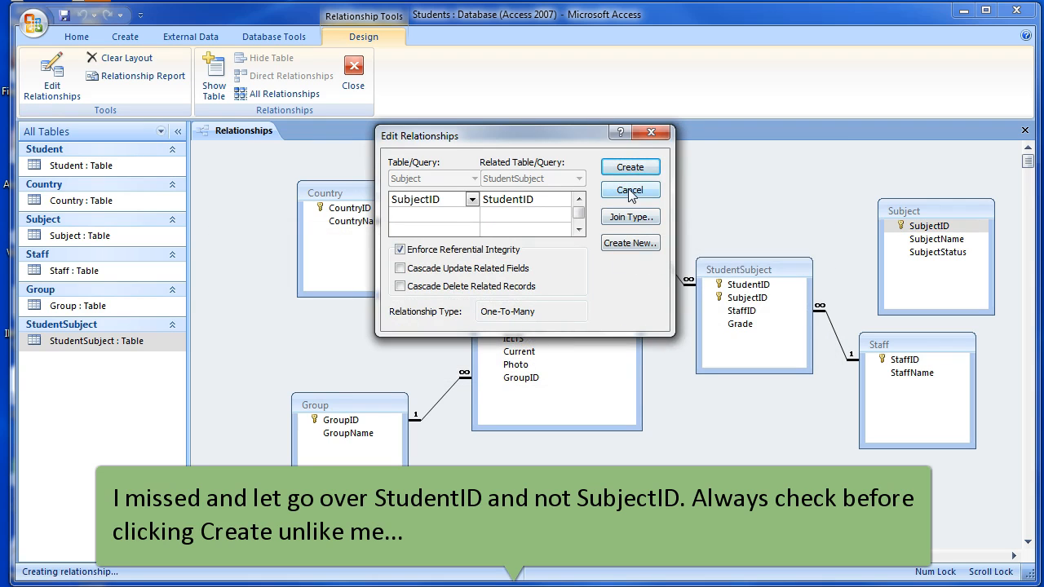
pyautogui.click(655, 134)
# Relate Subject to StudentSubject on SubjectID with referential integrity enforced.
pyautogui.moveTo(929, 226); pyautogui.dragTo(761, 299)
pyautogui.click(414, 253)
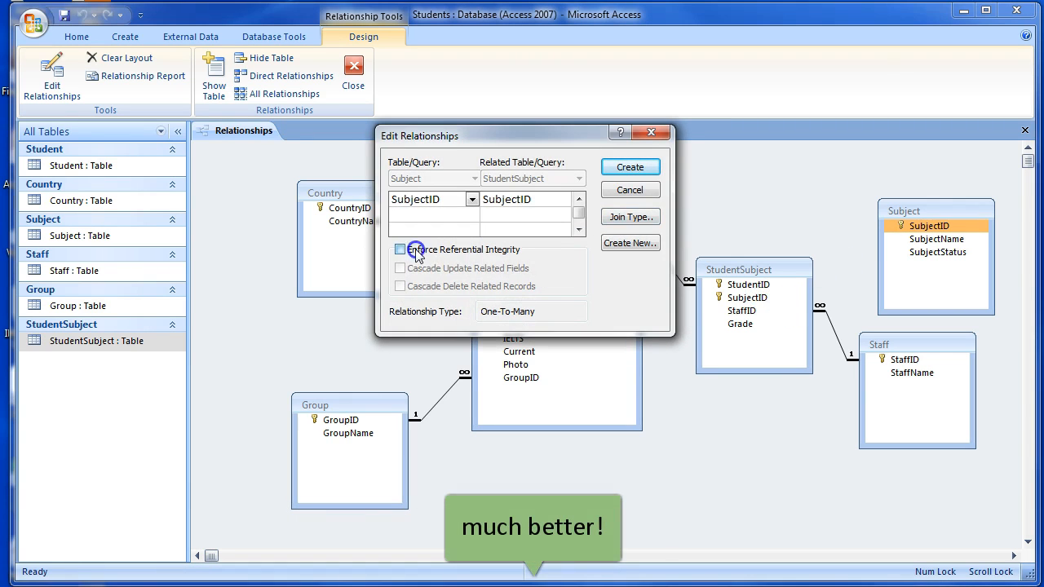
pyautogui.click(626, 168)
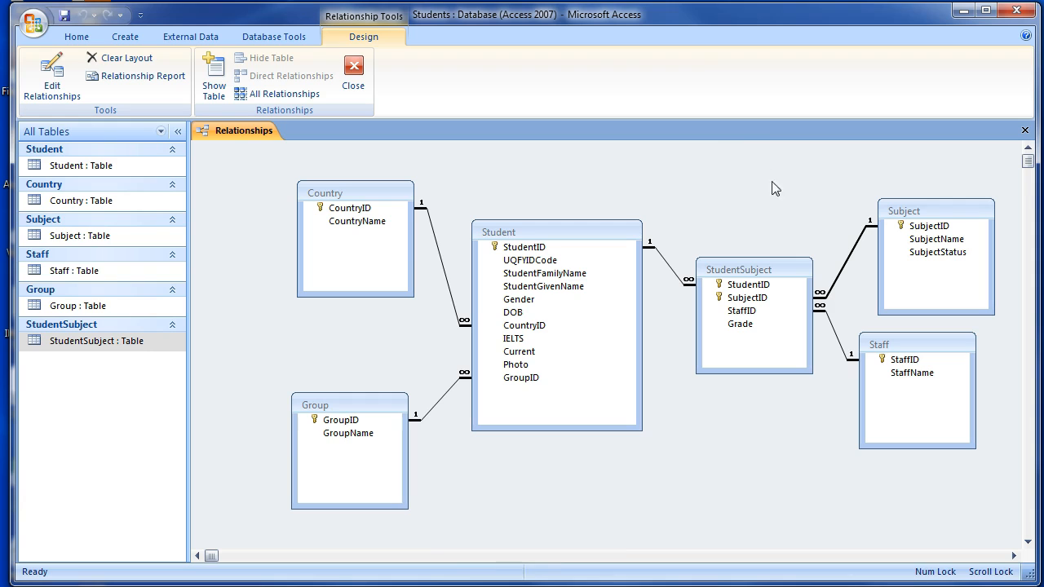
# Tidy the positions of the StudentSubject, Subject and Staff tables, and save and close the relationship layout.
pyautogui.moveTo(750, 269)
pyautogui.mouseDown()
pyautogui.moveTo(729, 256)
pyautogui.moveTo(743, 252)
pyautogui.mouseUp()
pyautogui.moveTo(927, 210); pyautogui.dragTo(918, 195)
pyautogui.moveTo(900, 341)
pyautogui.mouseDown()
pyautogui.moveTo(921, 336)
pyautogui.moveTo(911, 343)
pyautogui.mouseUp()
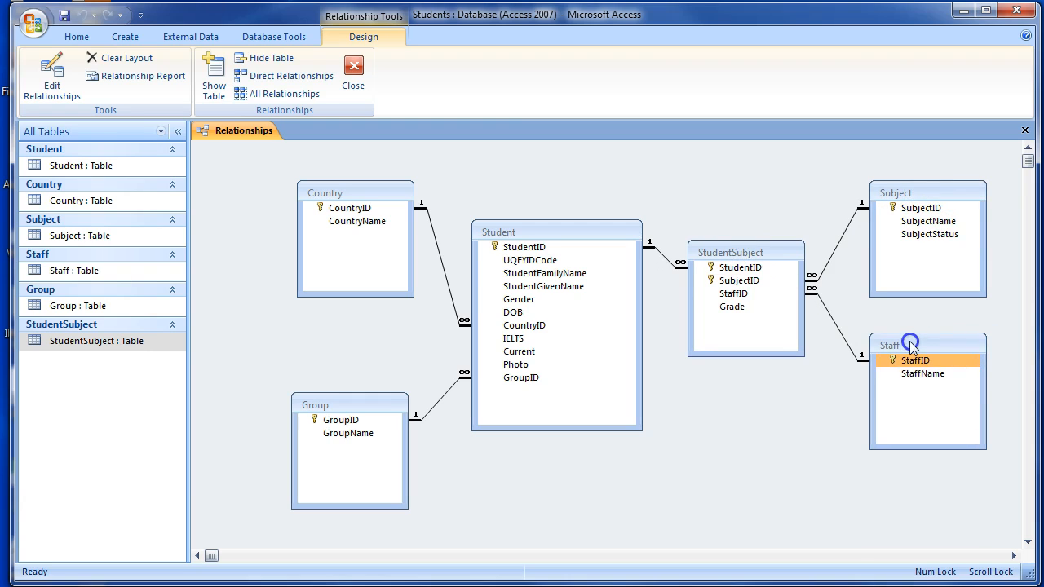
pyautogui.click(65, 16)
pyautogui.click(1025, 131)
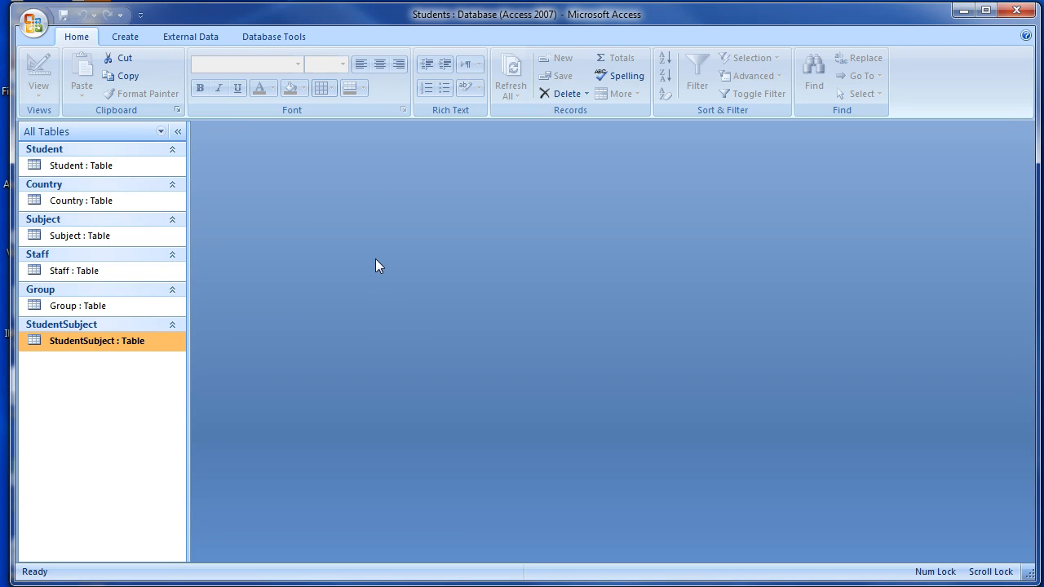
# Start a new form with the Form Wizard, using the Student table as source and including all of its fields.
pyautogui.click(133, 37)
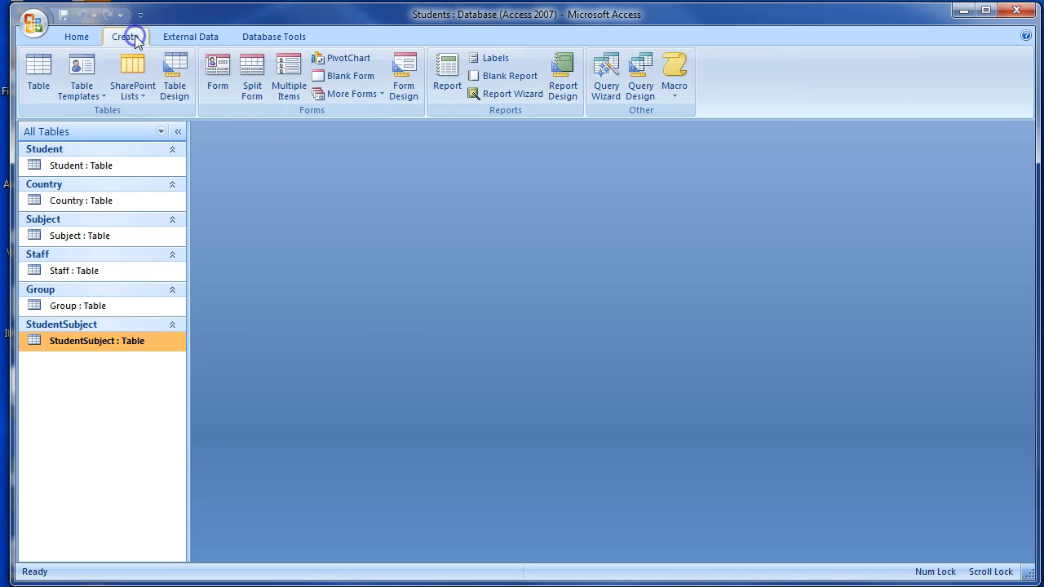
pyautogui.click(380, 94)
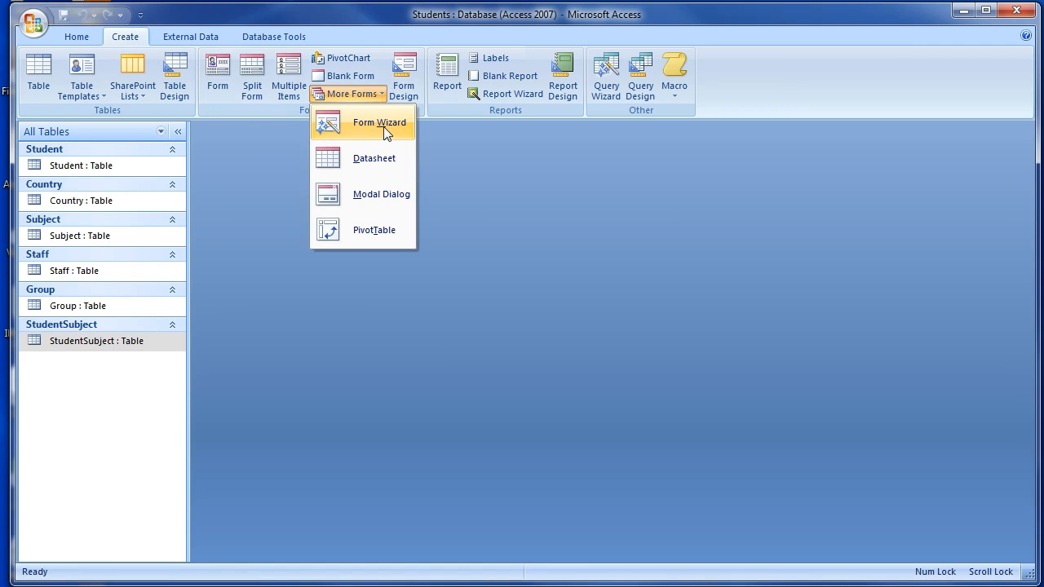
pyautogui.click(383, 127)
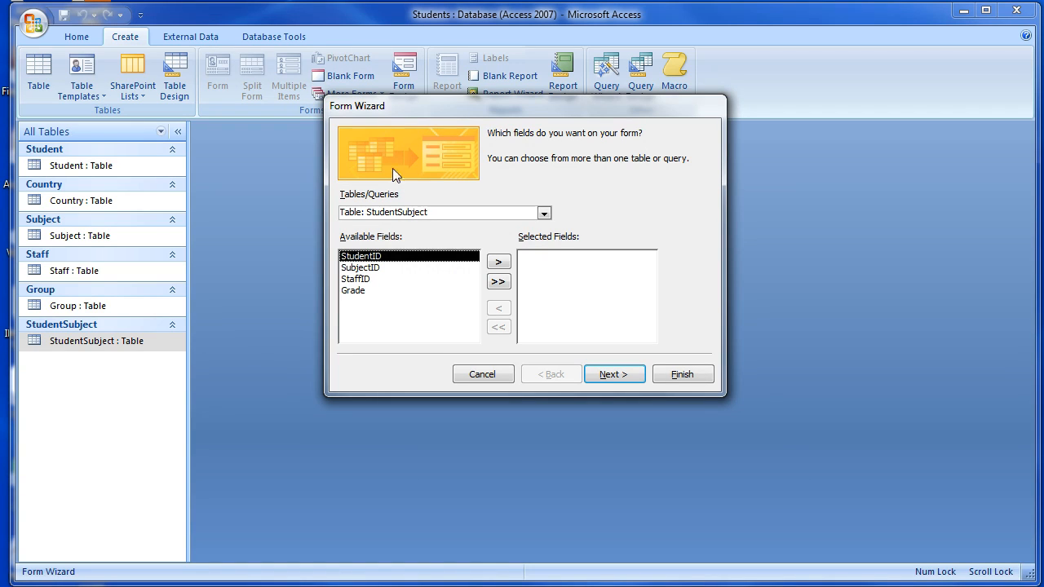
pyautogui.click(543, 213)
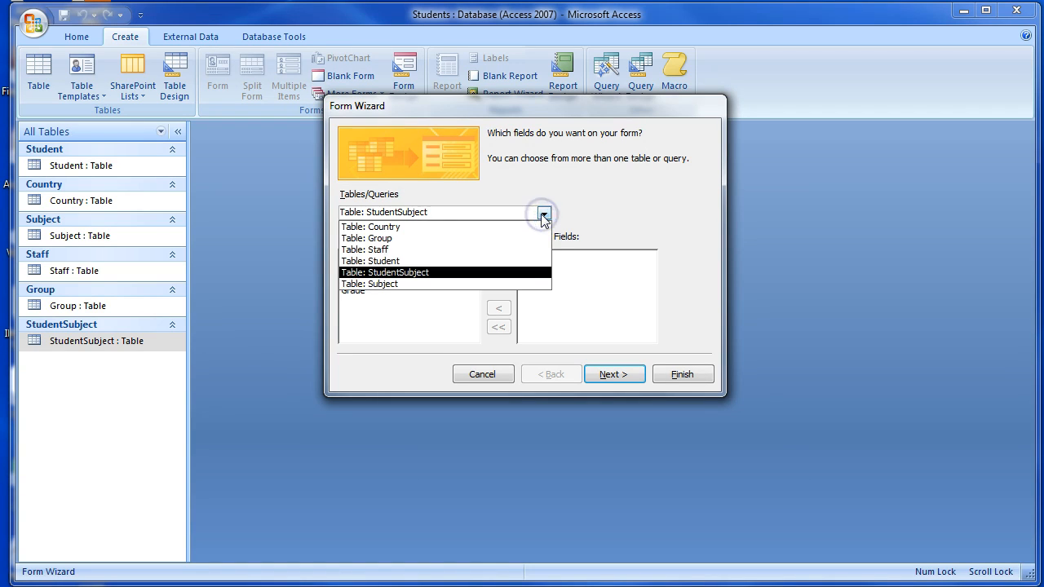
pyautogui.click(404, 263)
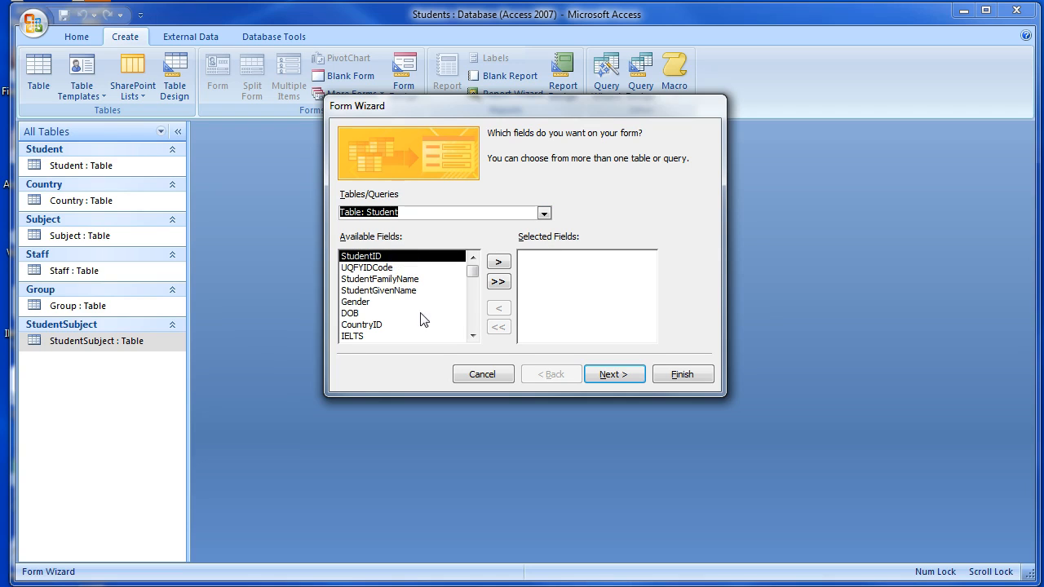
pyautogui.click(472, 322)
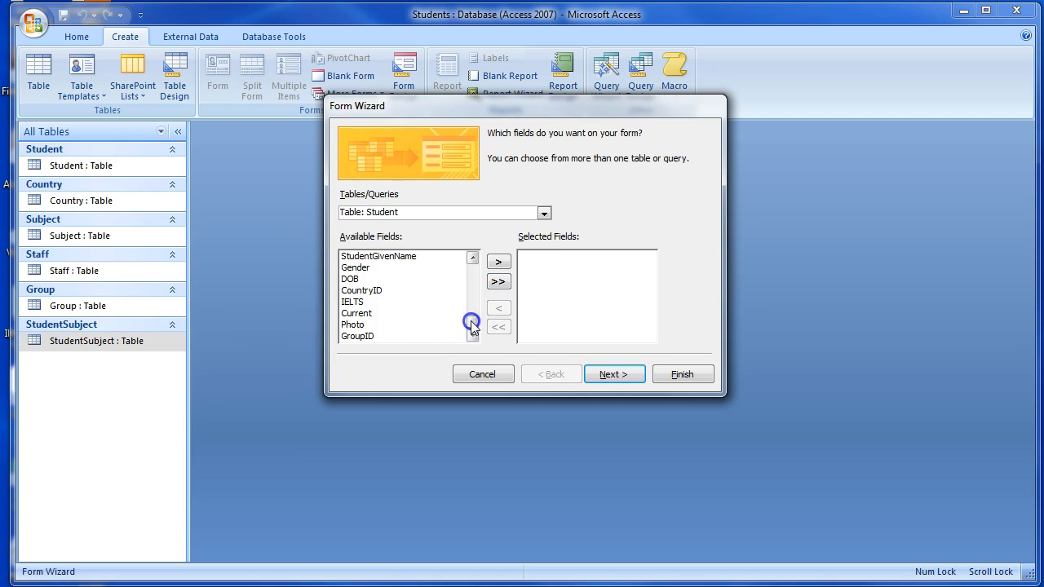
pyautogui.click(423, 336)
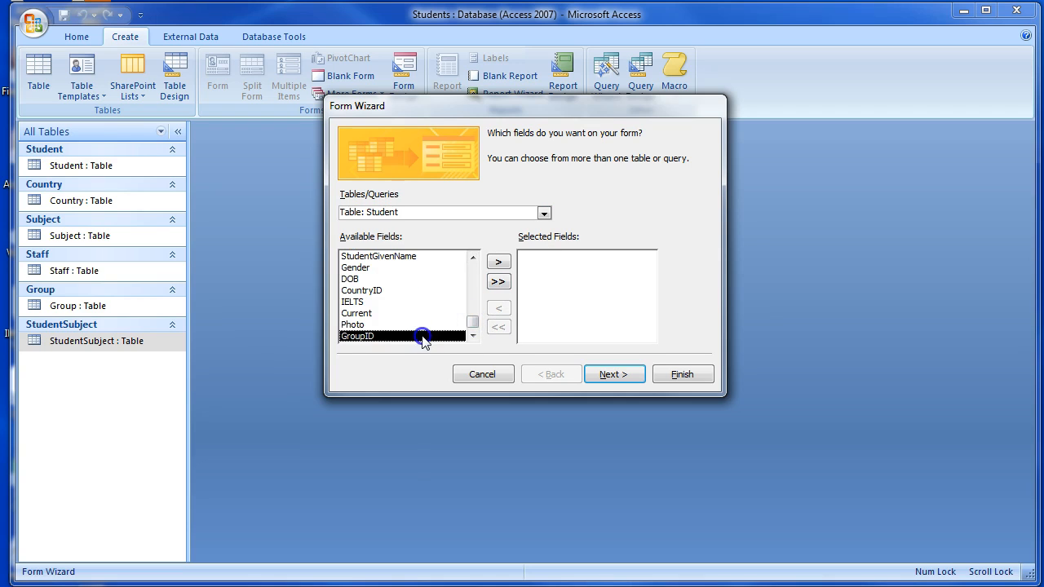
pyautogui.click(473, 274)
pyautogui.click(496, 281)
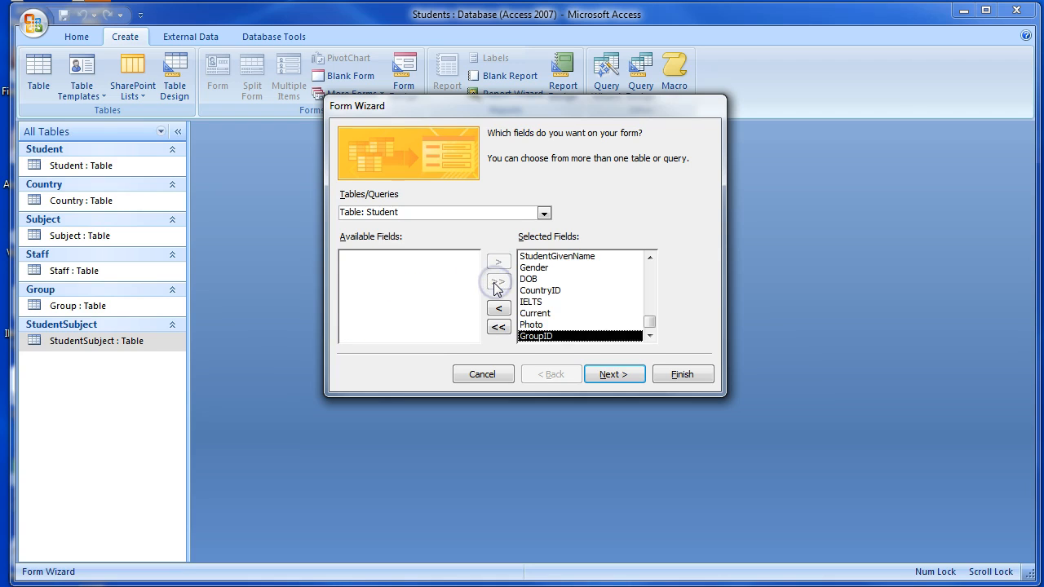
# Keep the Columnar layout and choose the Aspect style for the form.
pyautogui.click(609, 377)
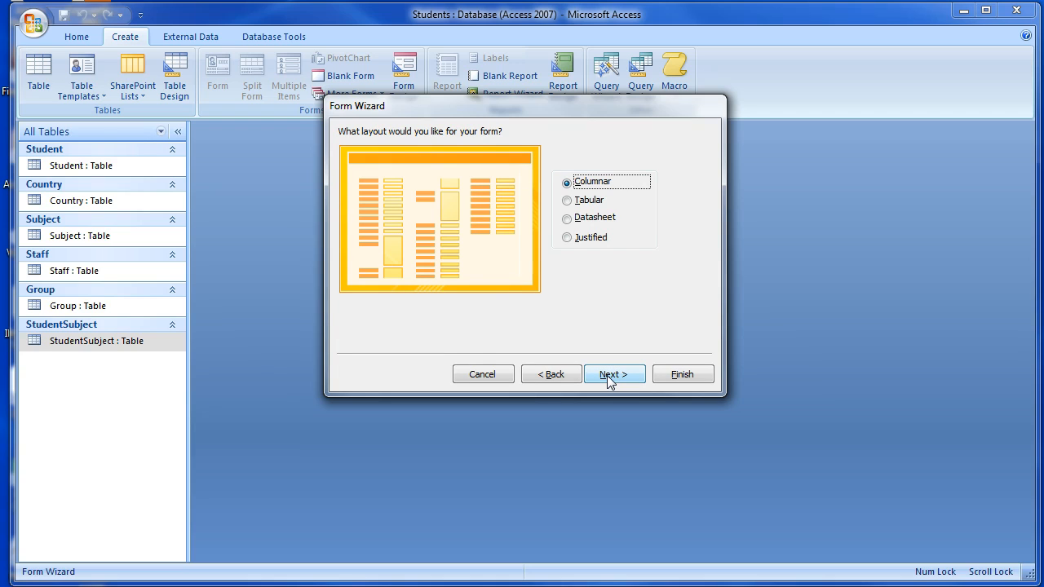
pyautogui.click(609, 377)
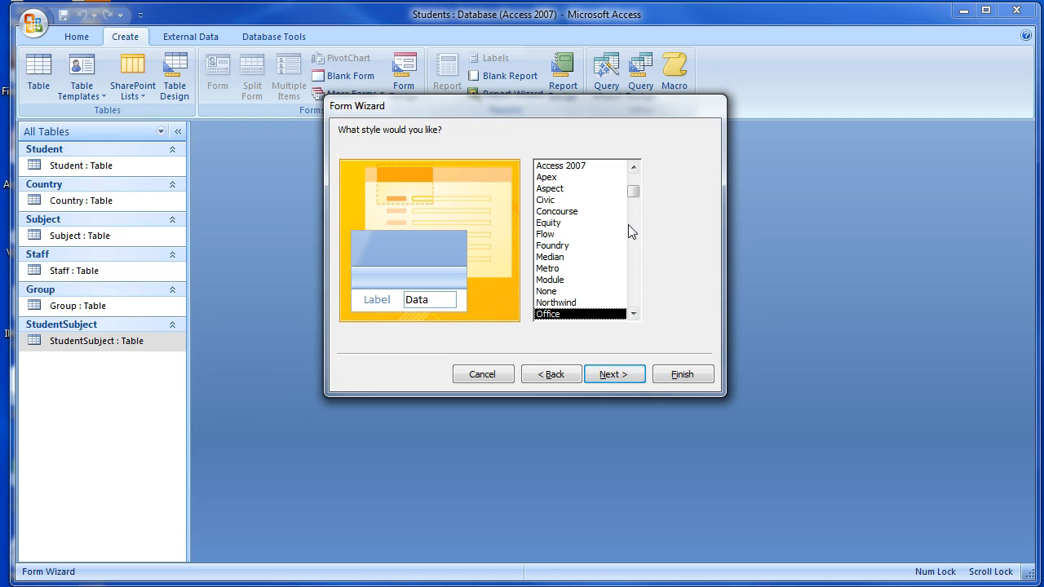
pyautogui.click(571, 189)
pyautogui.click(603, 376)
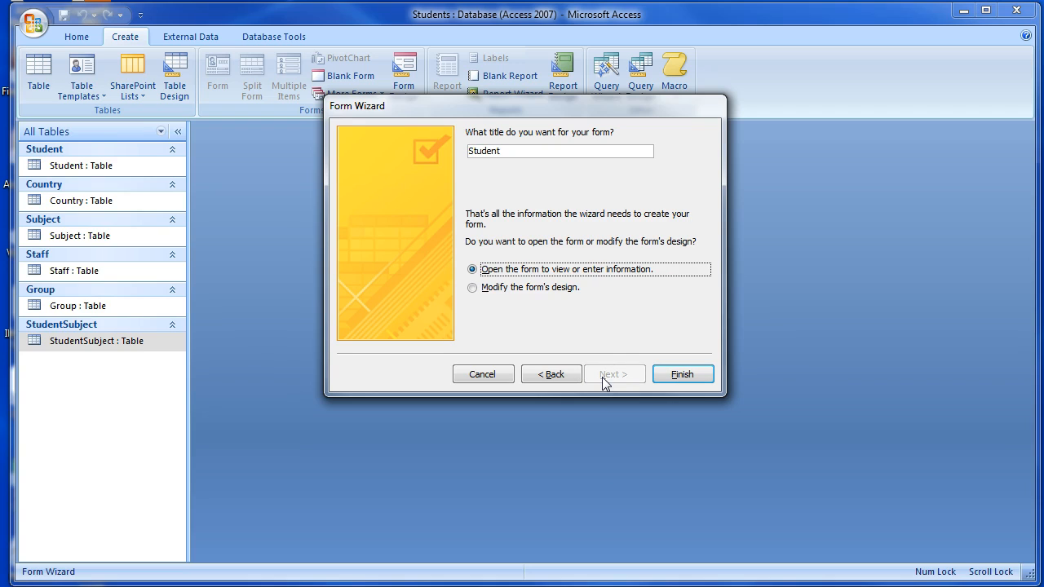
# Title the form "Add/Edit Student Details" and finish the wizard, opening the form to view or enter information.
pyautogui.click(471, 151)
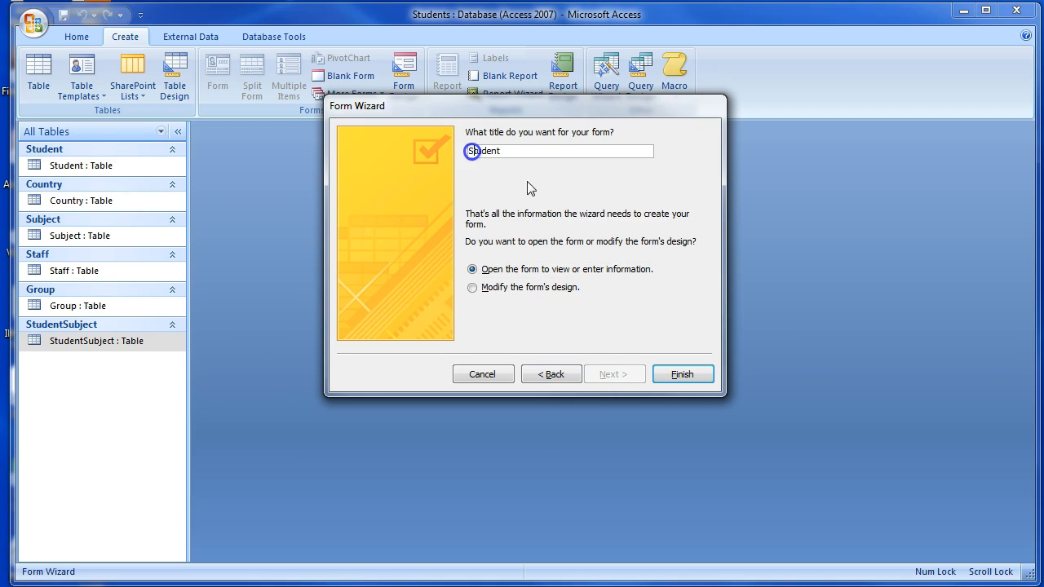
pyautogui.write('Add/Edit')
pyautogui.write('tails')
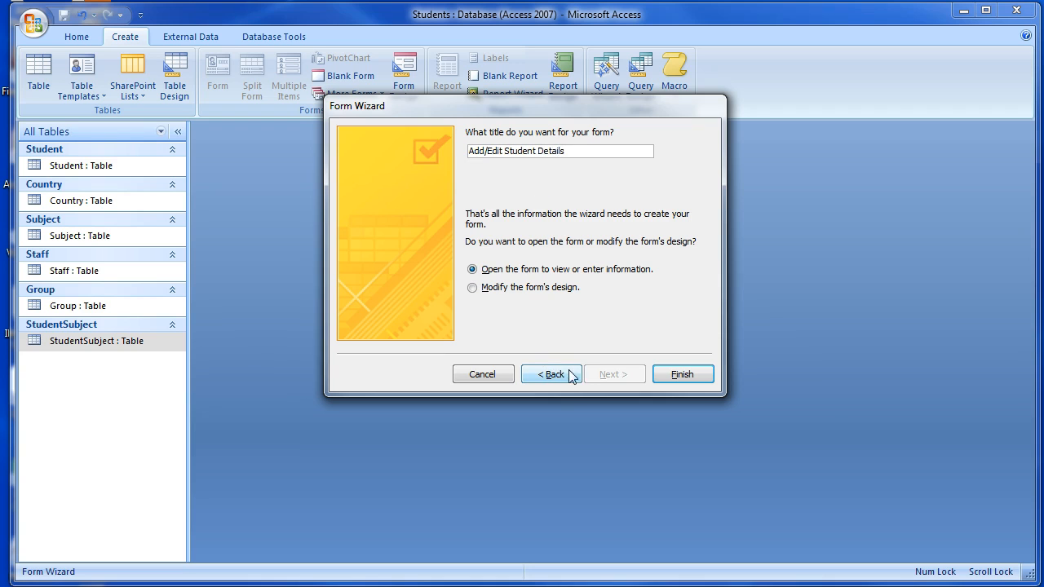
pyautogui.click(682, 374)
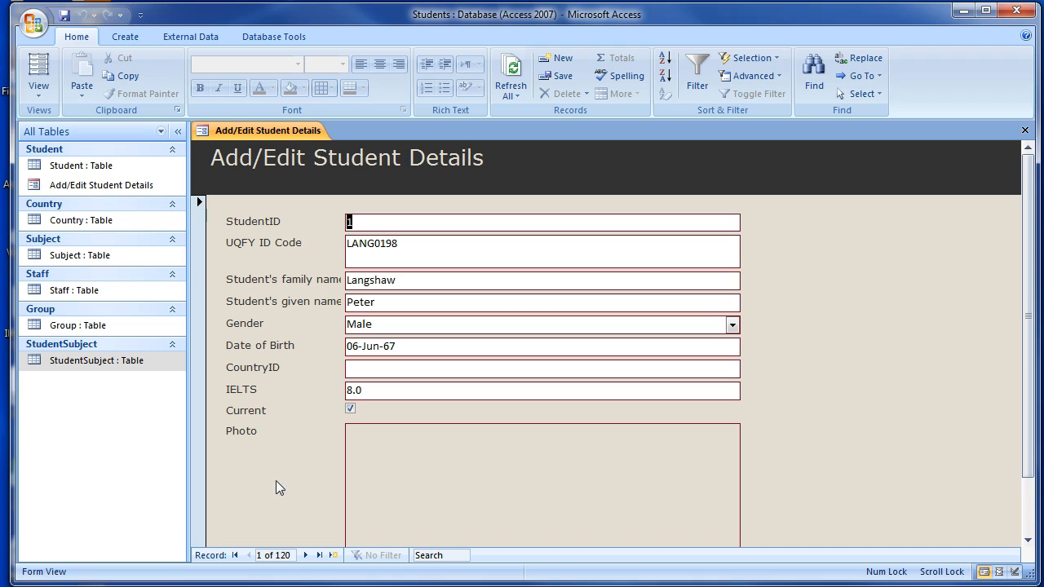
# Start a new blank student record and enter the student's UQFY ID code.
pyautogui.click(334, 555)
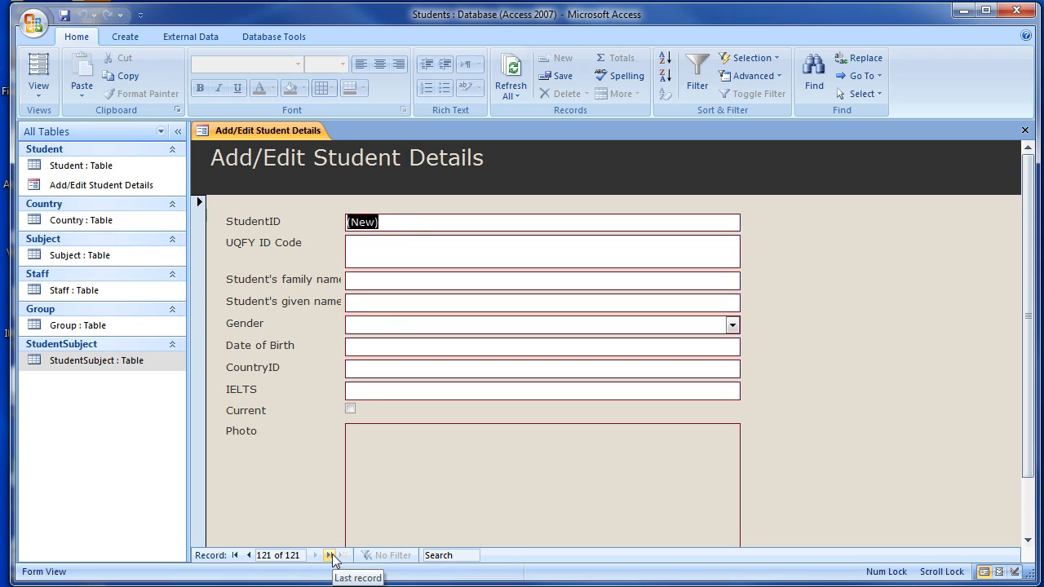
pyautogui.press('Tab')
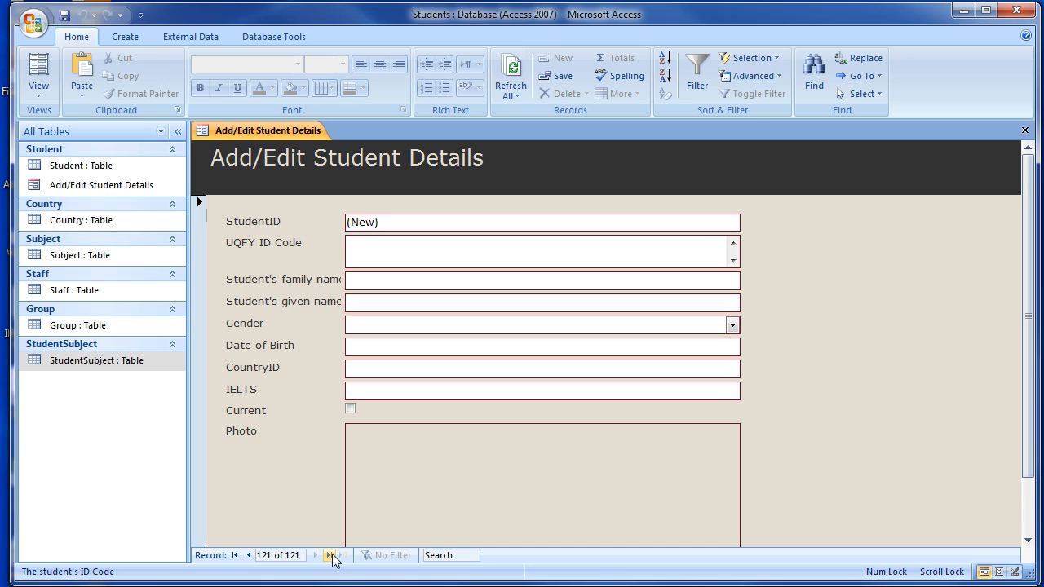
pyautogui.write('SMIT')
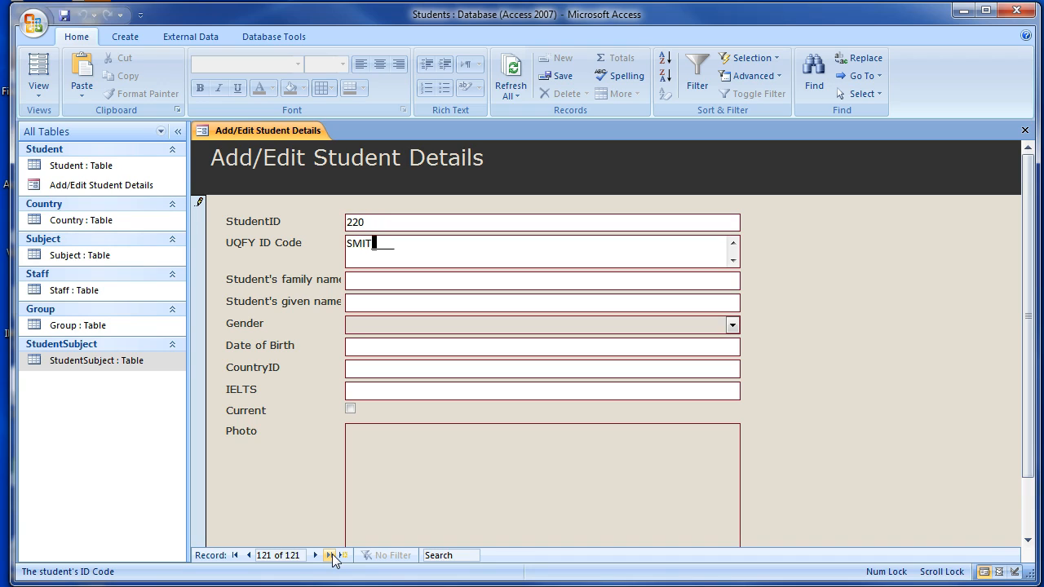
pyautogui.write('9912')
pyautogui.press('Tab')
# Enter the student's family name and given names in the new record.
pyautogui.write('Smith')
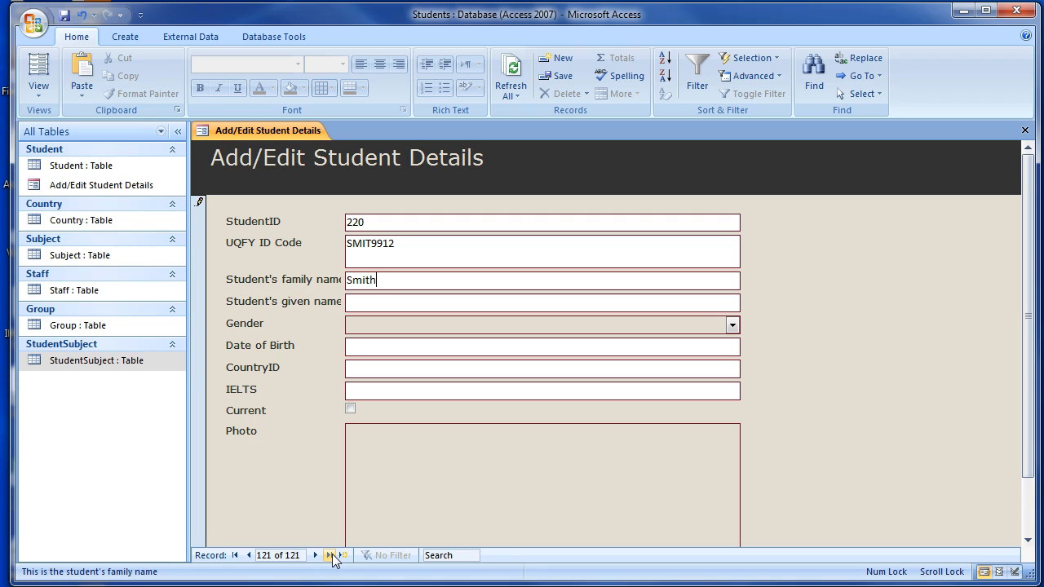
pyautogui.press('Tab')
pyautogui.write('John Jamesu')
pyautogui.press('BackSpace')
pyautogui.press('Tab')
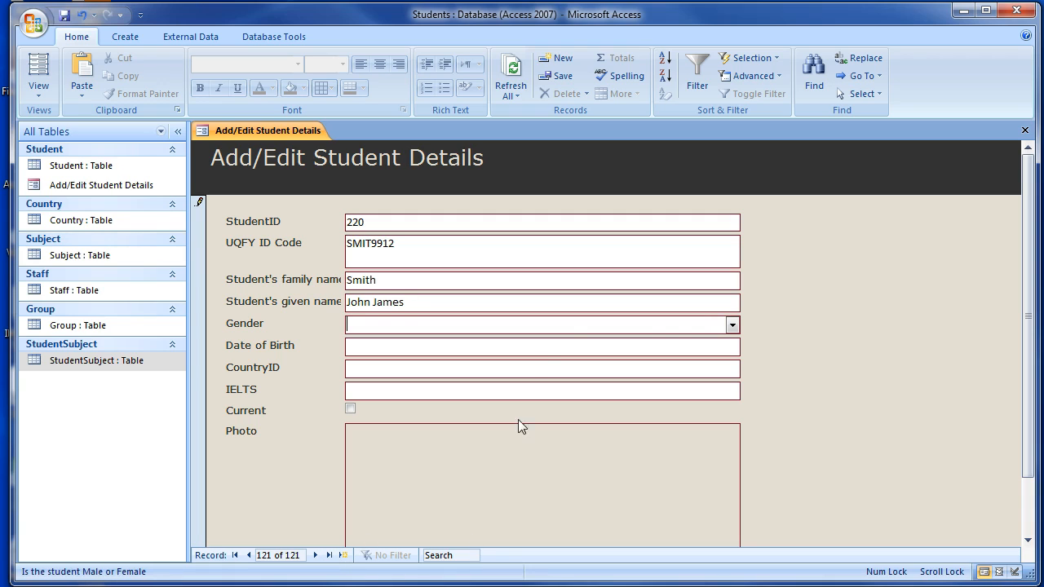
# Set the new student's gender to Male and fill in the date of birth.
pyautogui.click(731, 324)
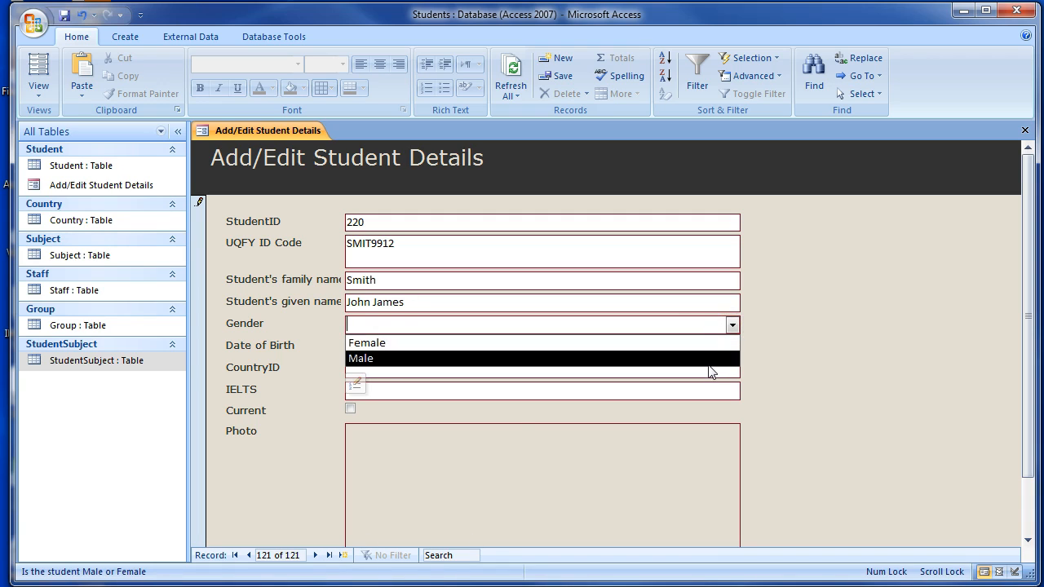
pyautogui.click(710, 358)
pyautogui.click(647, 349)
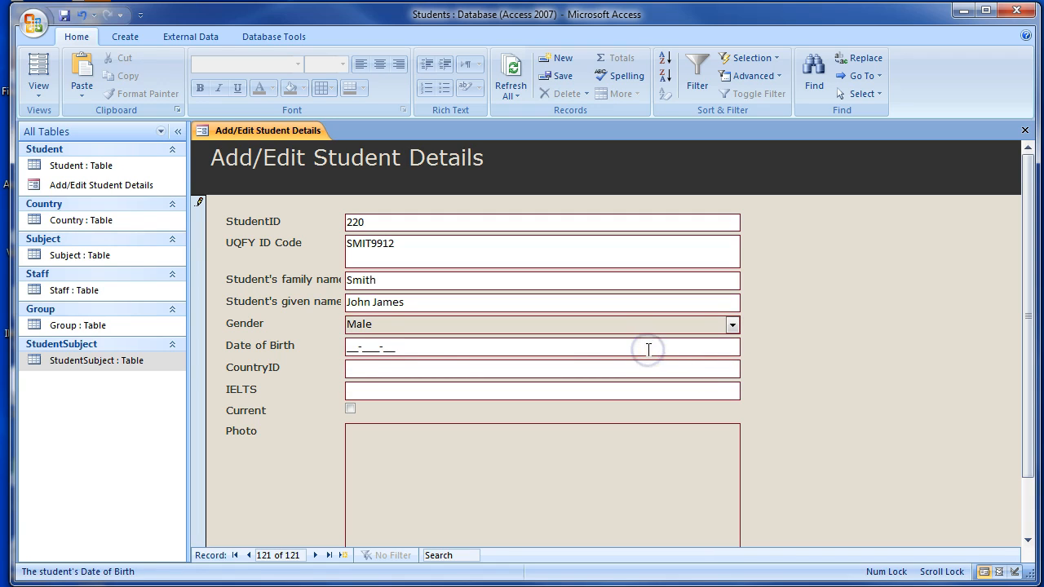
pyautogui.click(348, 345)
pyautogui.write('15-Apr-')
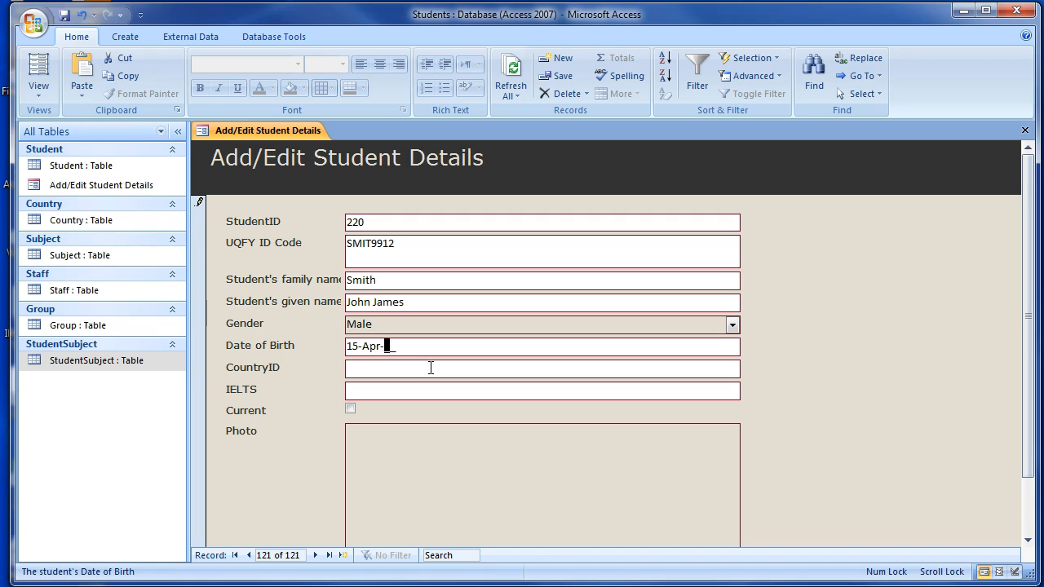
pyautogui.write('97')
pyautogui.press('Tab')
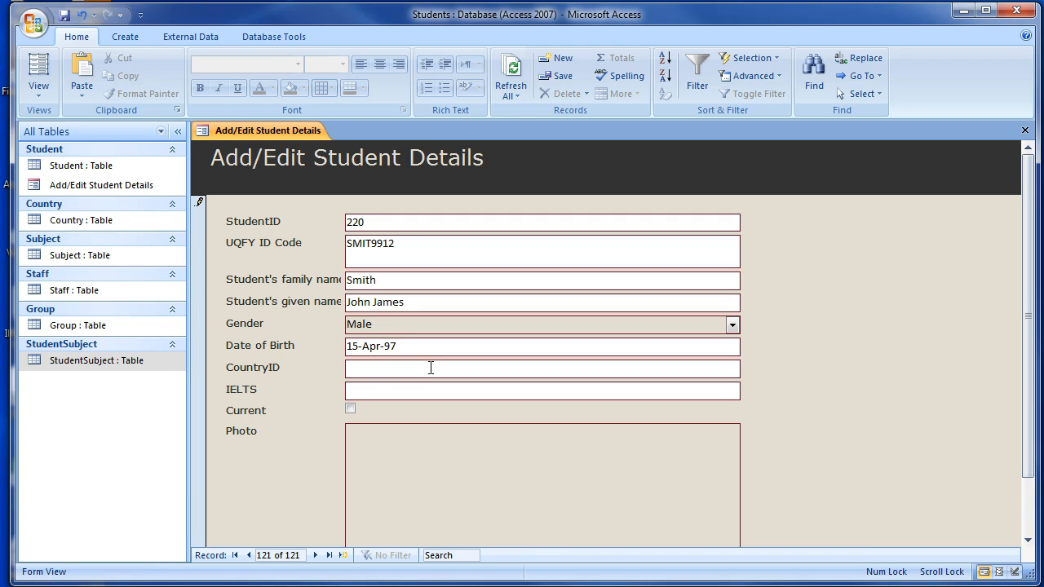
# Complete the record with CountryID 12, IELTS 6.7 and Current checked, and close the form.
pyautogui.write('12')
pyautogui.press('Tab')
pyautogui.write('1')
pyautogui.press('BackSpace')
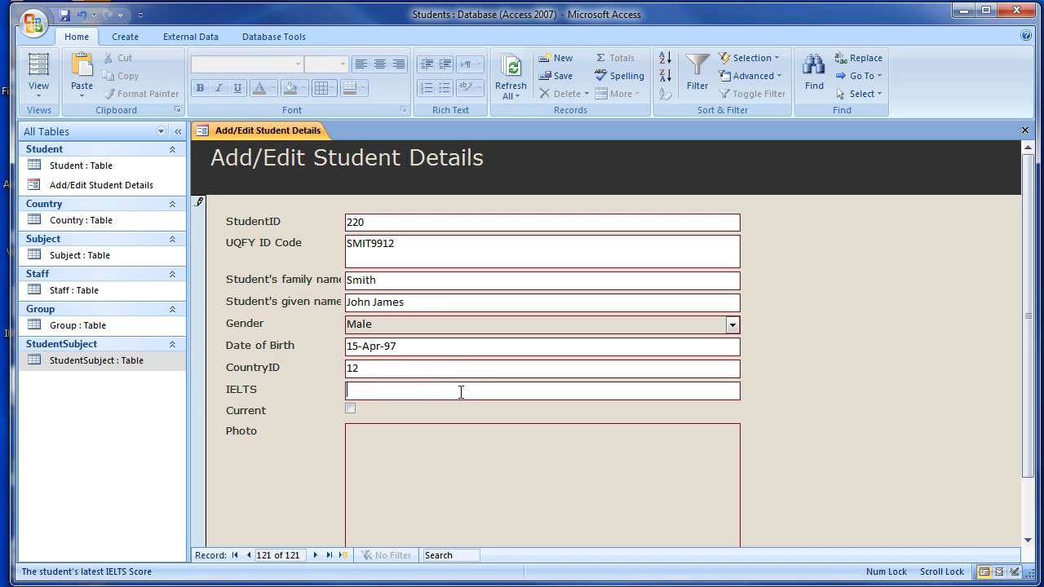
pyautogui.write('6.7')
pyautogui.press('Tab')
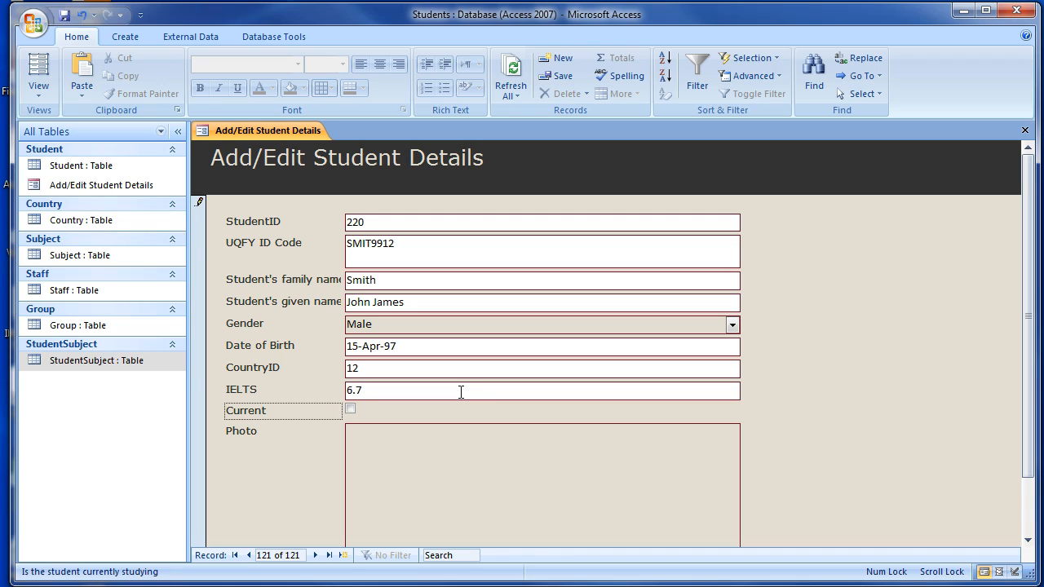
pyautogui.press('space')
pyautogui.click(1025, 132)
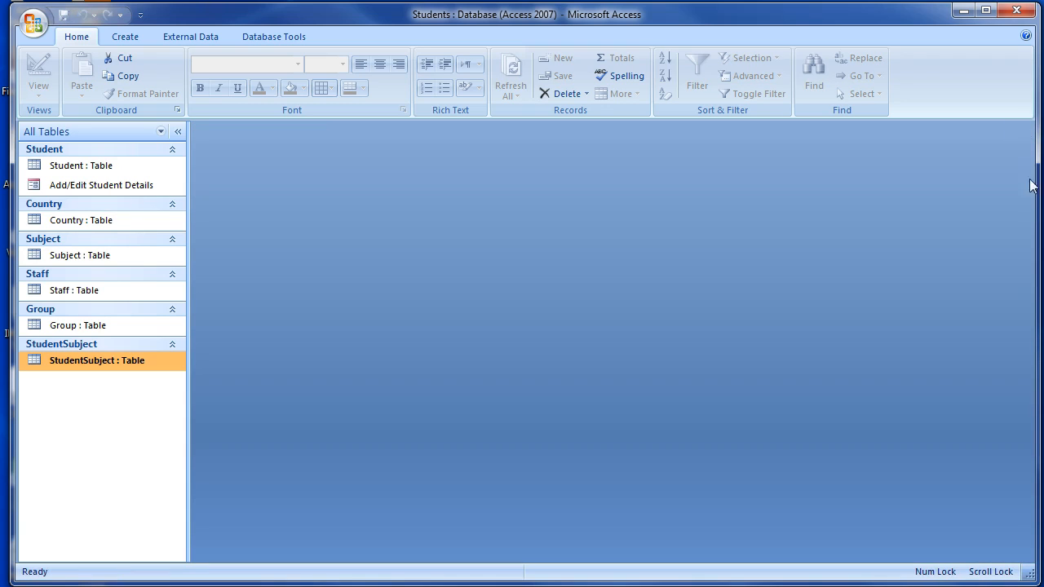
# Open the Student table and check the end of the list for the newly added student record.
pyautogui.doubleClick(102, 167)
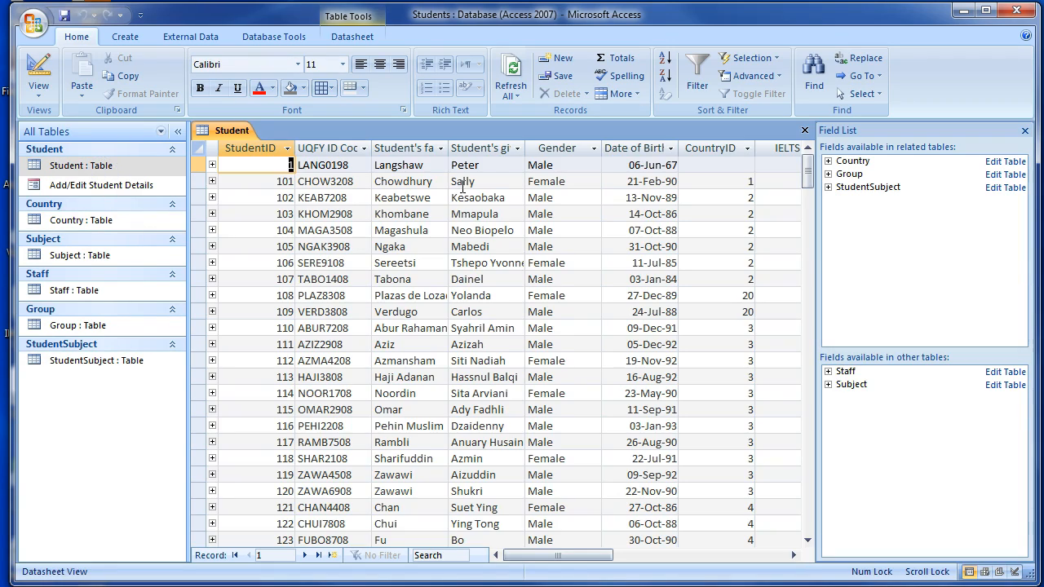
pyautogui.scroll(-10, 461, 192)
pyautogui.scroll(-20, 397, 377)
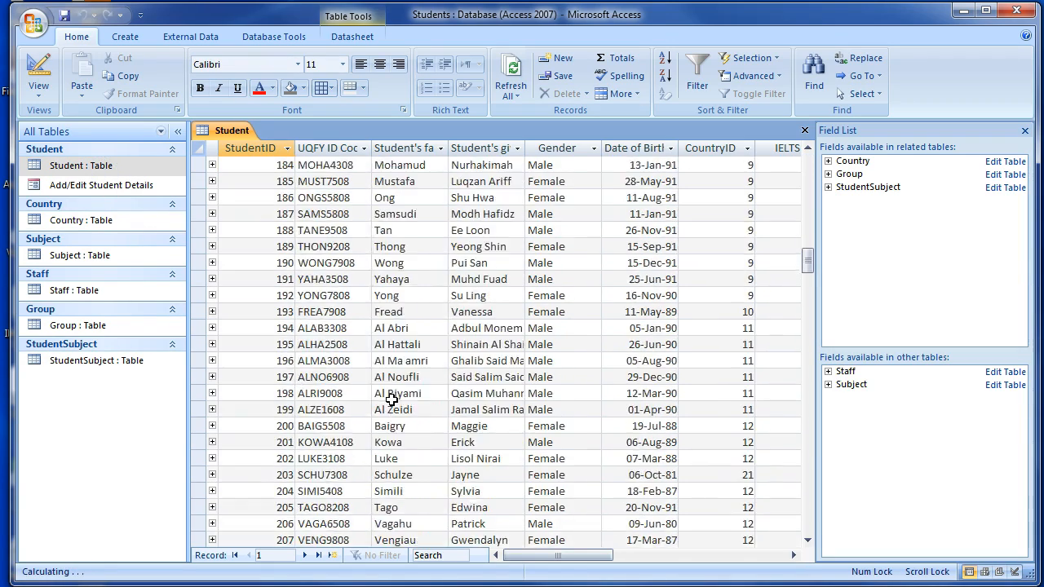
pyautogui.scroll(5, 394, 403)
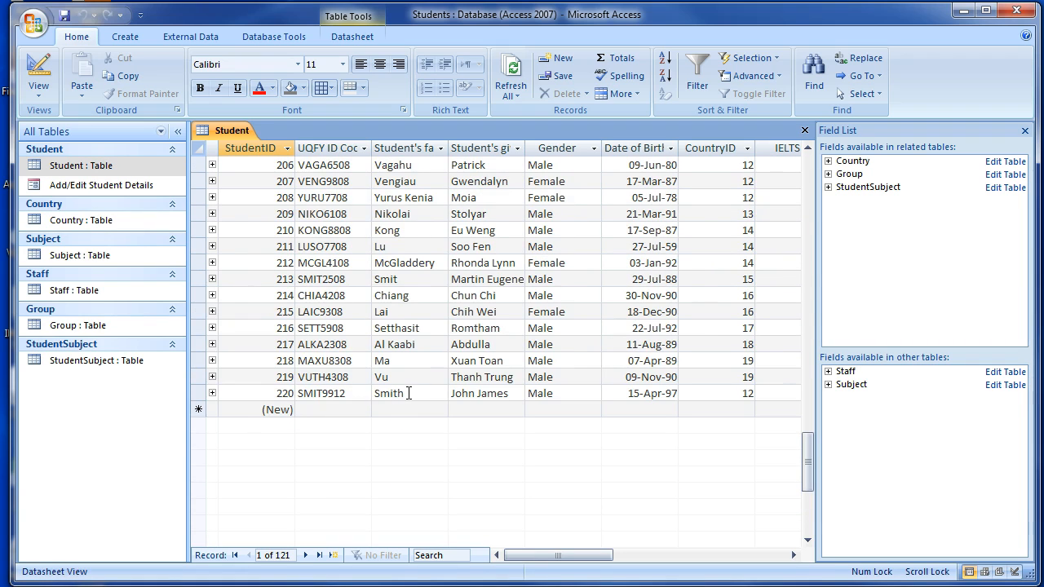
pyautogui.scroll(20, 408, 393)
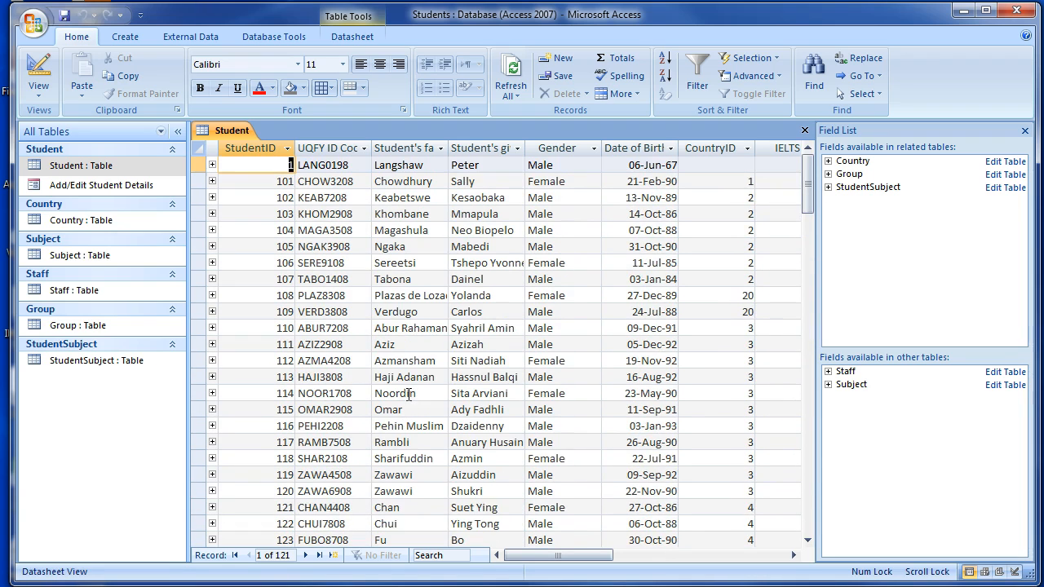
# Reopen the Add/Edit Student Details form at the first record and bring its Photo field into view.
pyautogui.doubleClick(86, 186)
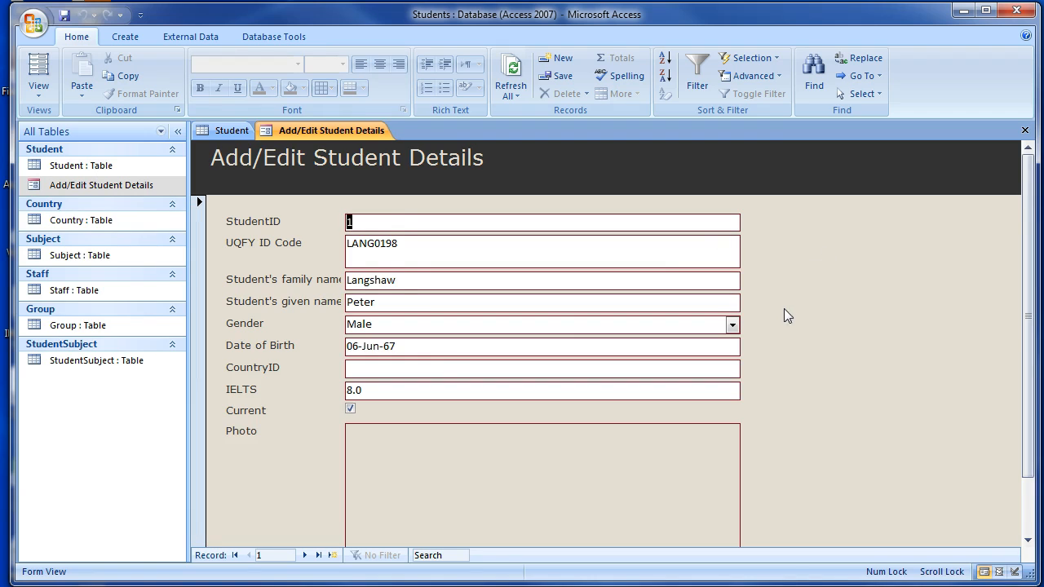
pyautogui.scroll(-2, 785, 315)
pyautogui.scroll(1, 555, 469)
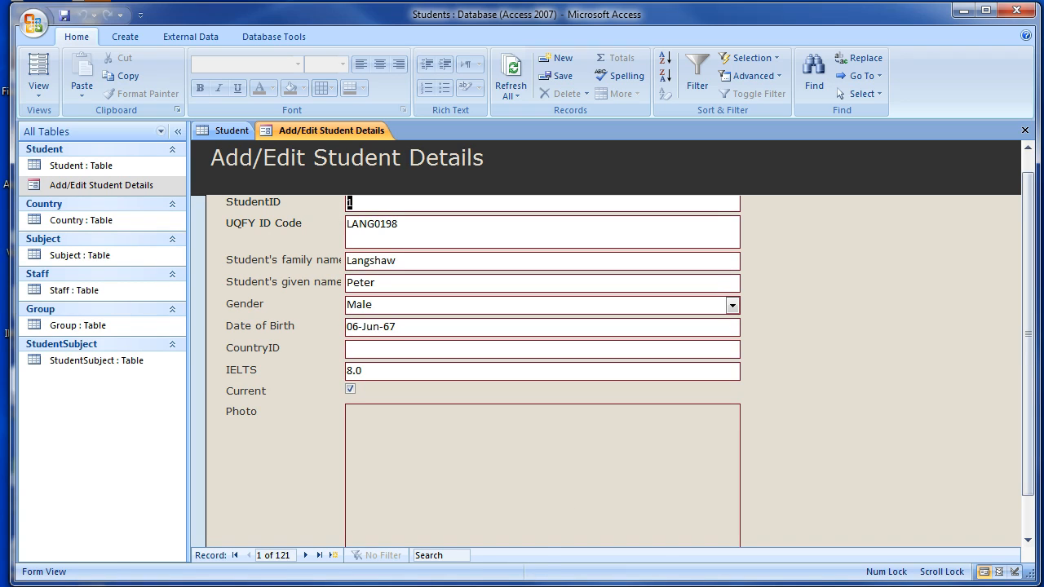
# Switch to Chrome and copy the ProfilePicture002.jpg image.
pyautogui.moveTo(440, 580)
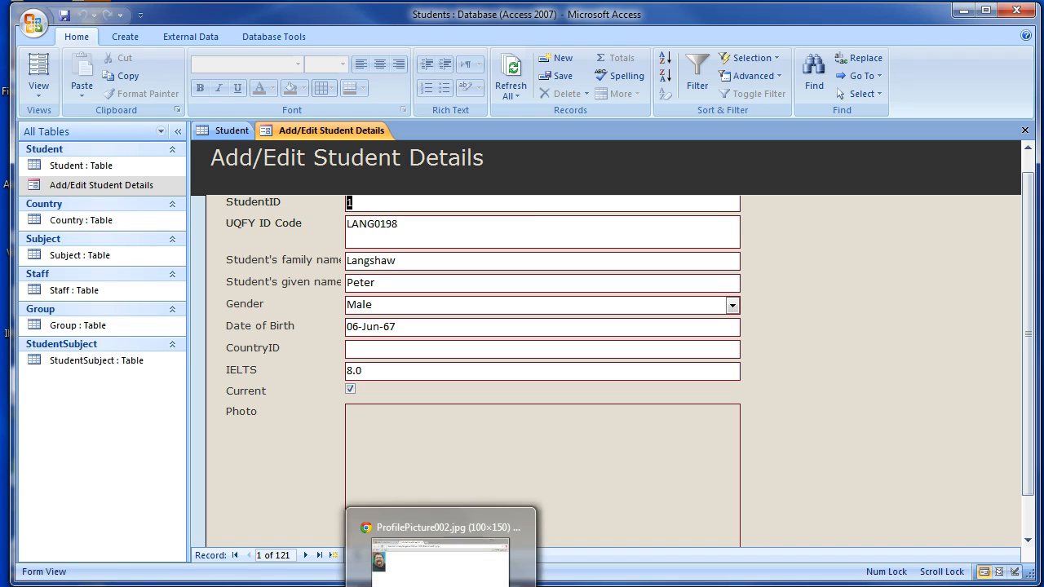
pyautogui.click(441, 581)
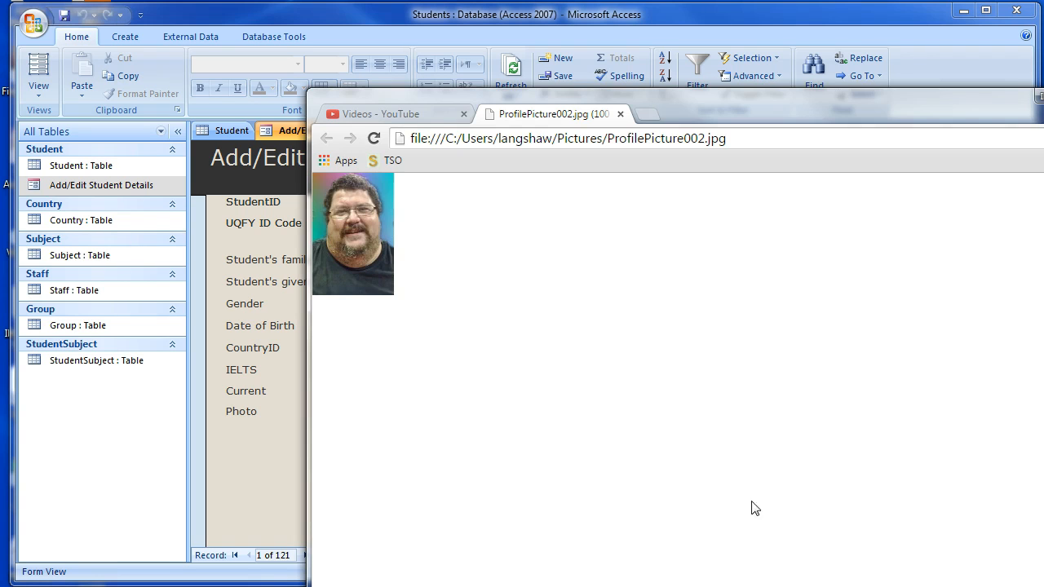
pyautogui.rightClick(354, 220)
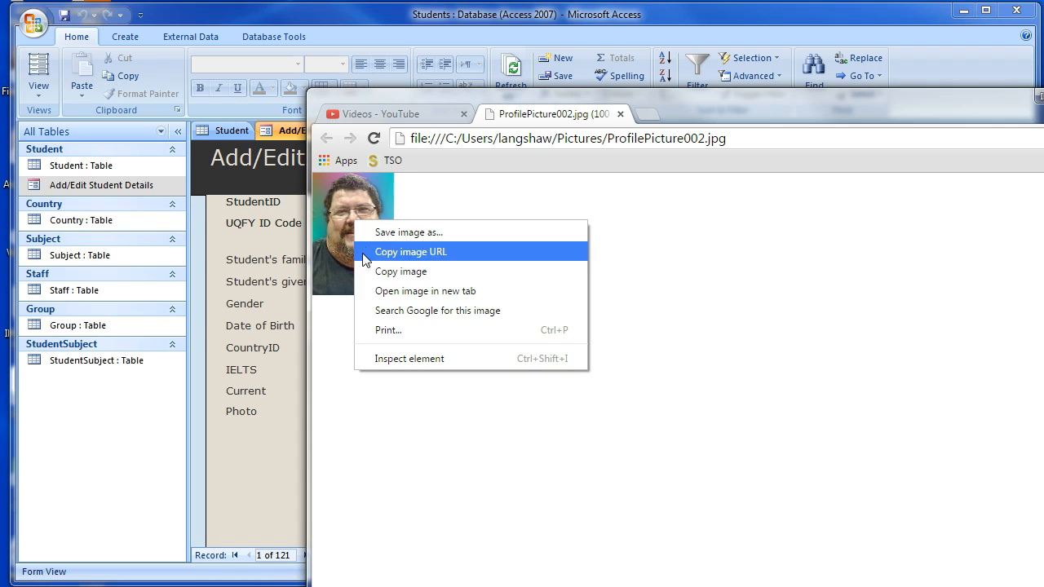
pyautogui.click(376, 273)
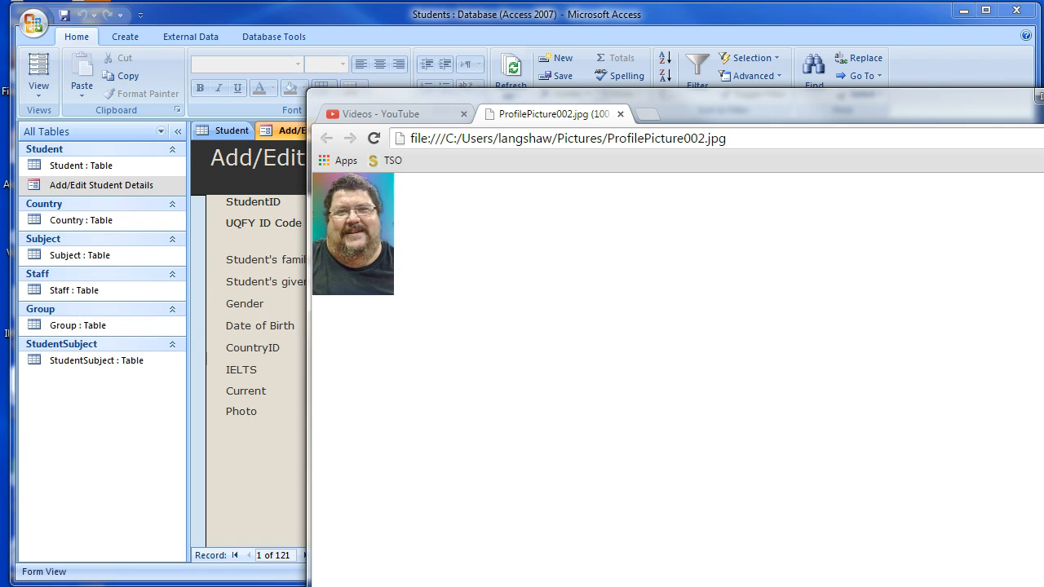
# Return to Access and paste the copied picture into the first student record's Photo field.
pyautogui.hotkey('alt', 'Tab')
pyautogui.click(509, 477)
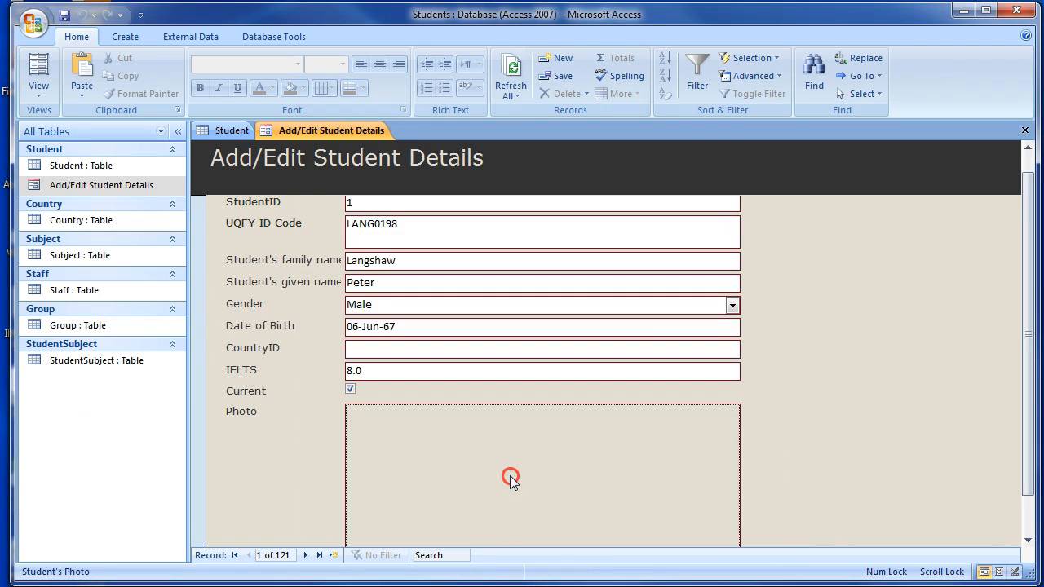
pyautogui.rightClick(511, 480)
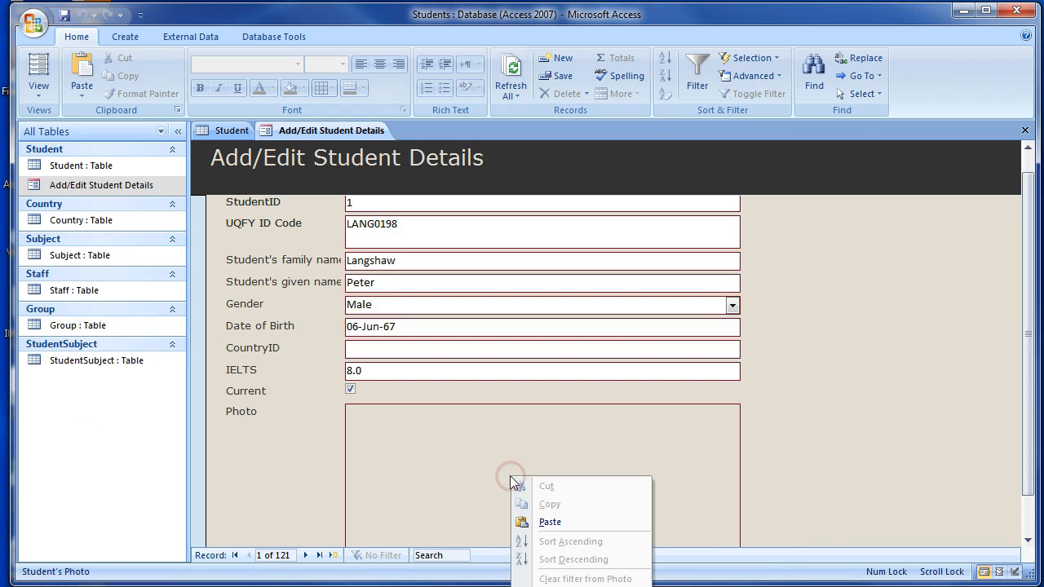
pyautogui.click(551, 523)
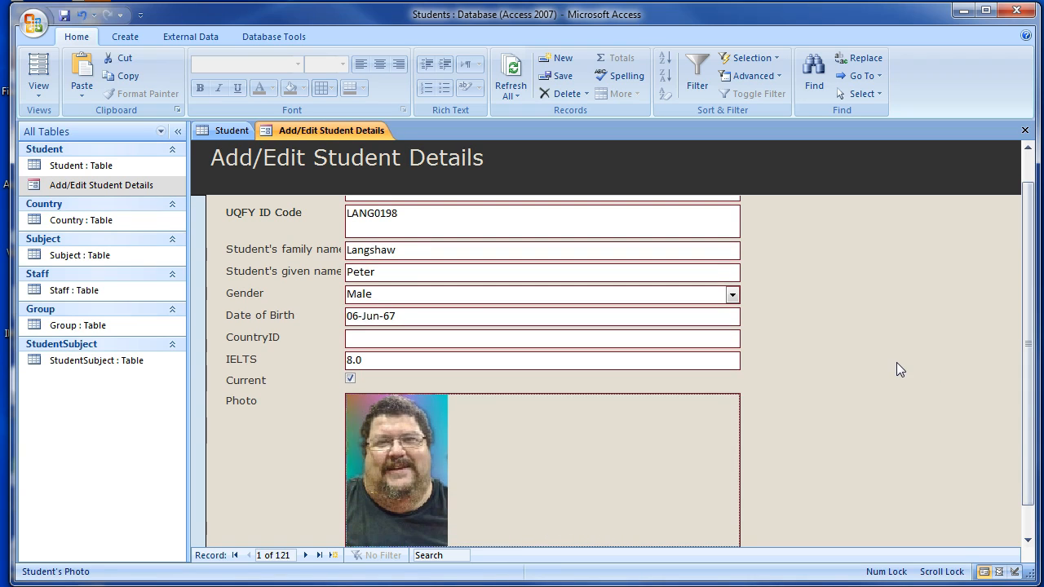
# Open the Add/Edit Student Details form in Design View and choose Zoom as the Photo frame's Size Mode.
pyautogui.click(38, 104)
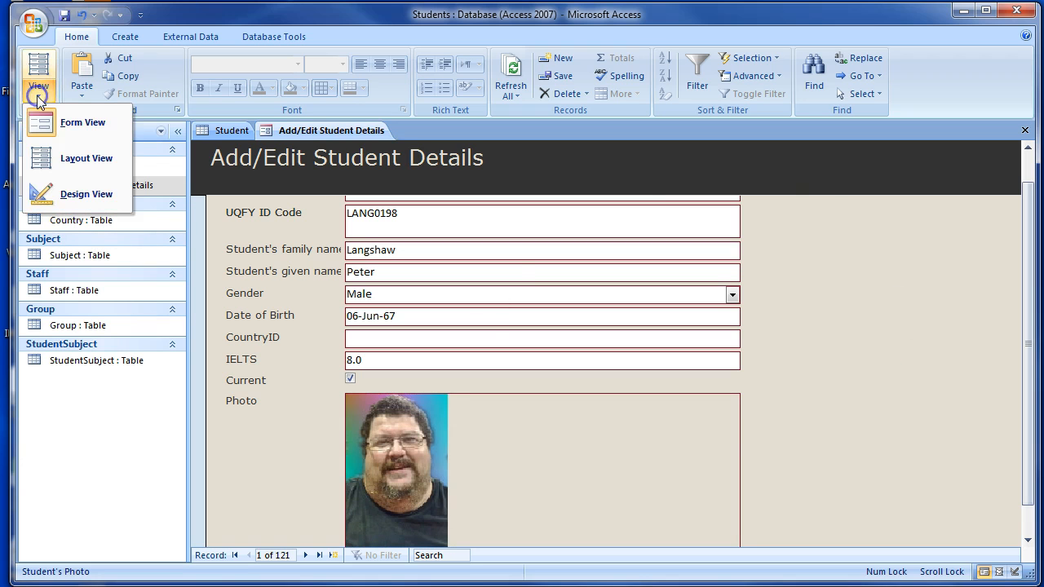
pyautogui.click(61, 192)
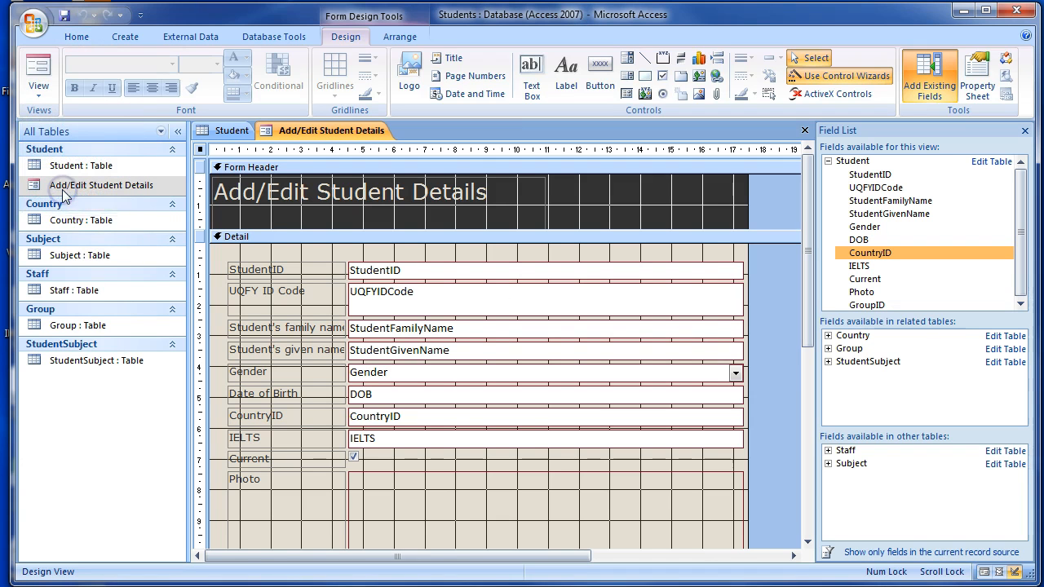
pyautogui.click(450, 501)
pyautogui.click(981, 71)
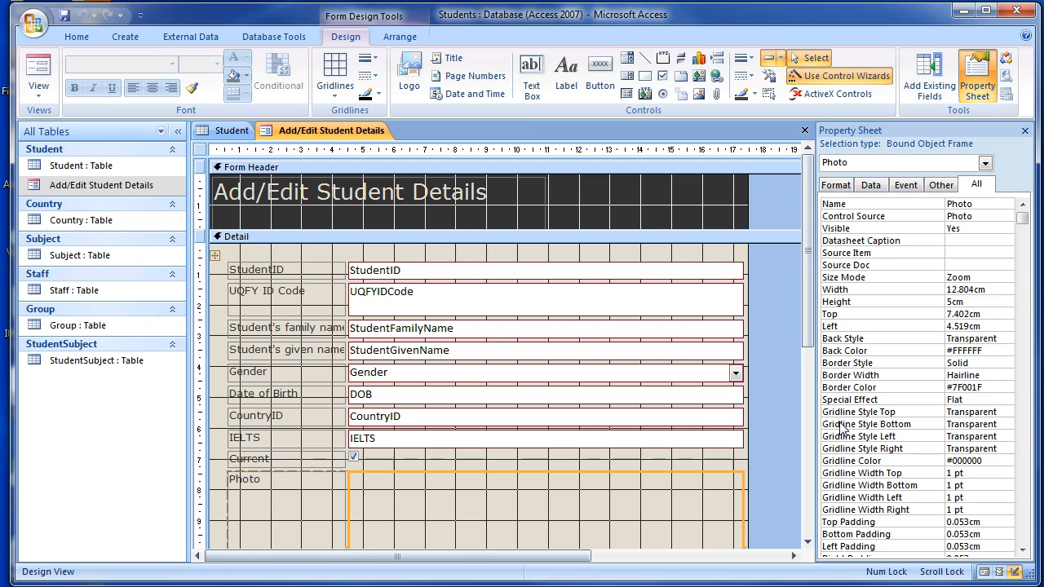
pyautogui.click(974, 278)
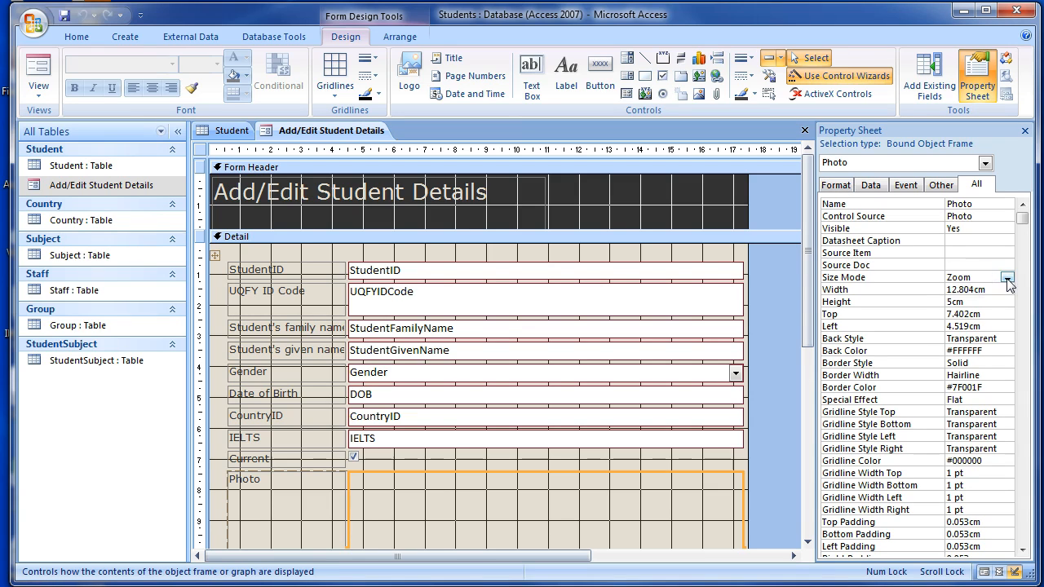
pyautogui.click(1008, 279)
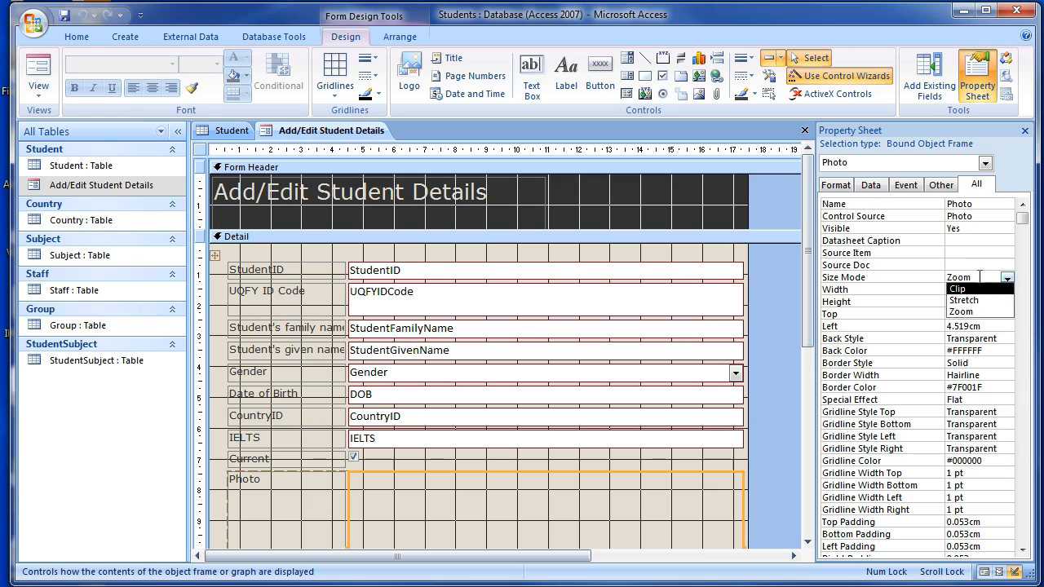
pyautogui.click(962, 312)
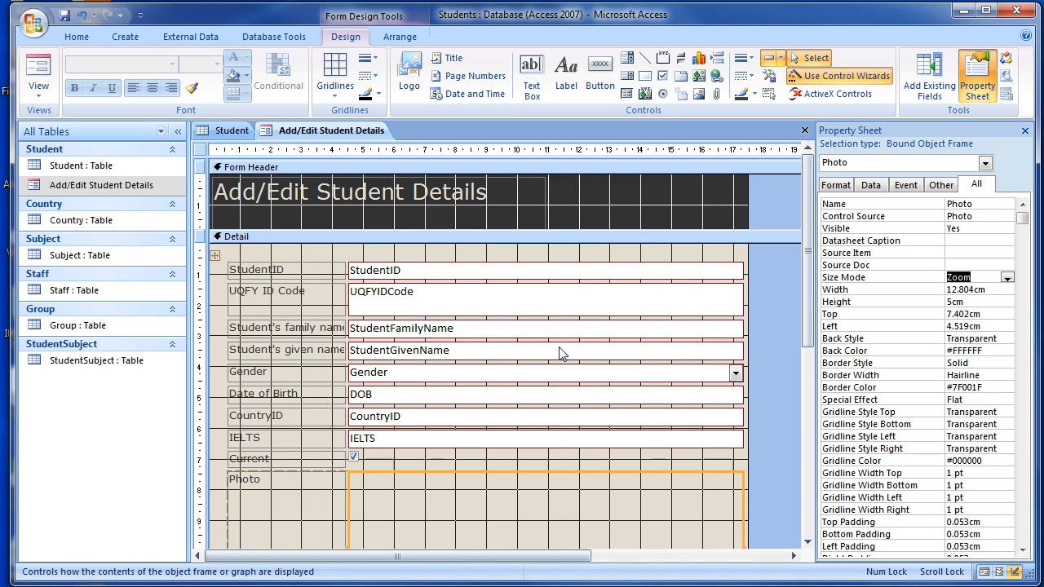
# Set the StudentID text box's Visible property to No.
pyautogui.click(423, 272)
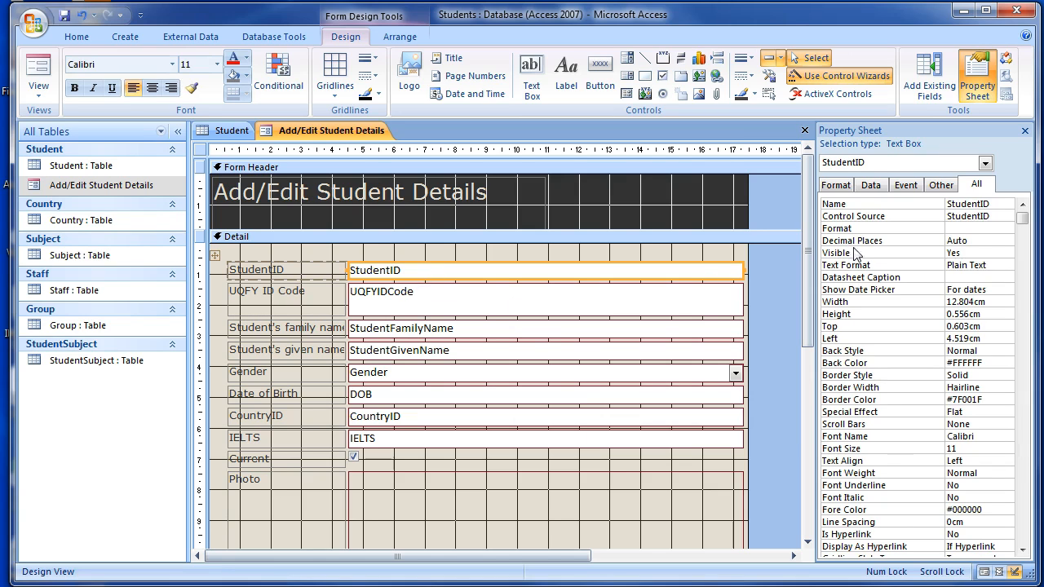
pyautogui.click(970, 252)
pyautogui.click(1007, 254)
pyautogui.click(993, 278)
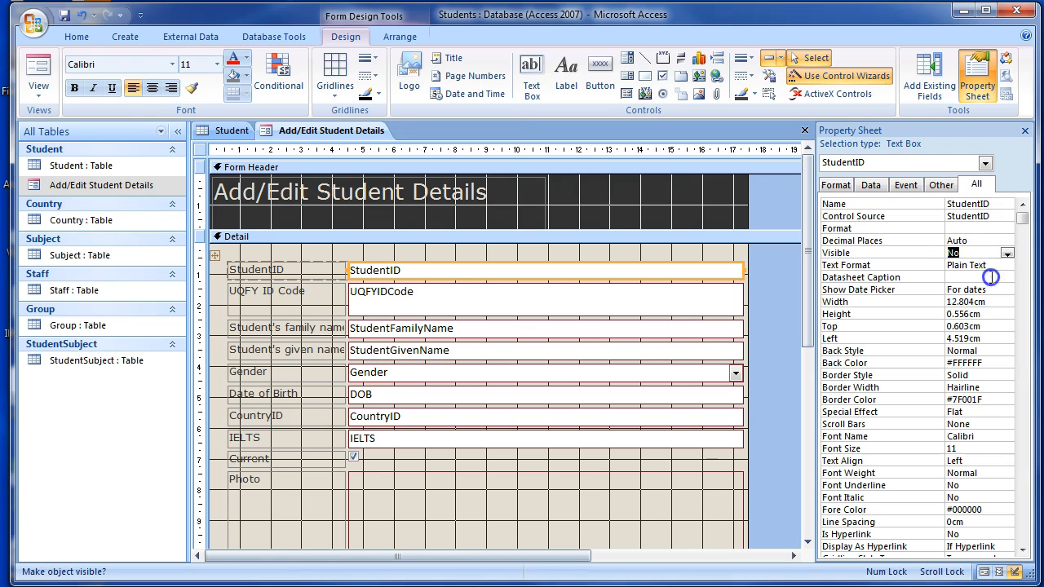
# Switch the form back to Form View and look over the first record's layout from the ID code down to the photo.
pyautogui.press('alt')
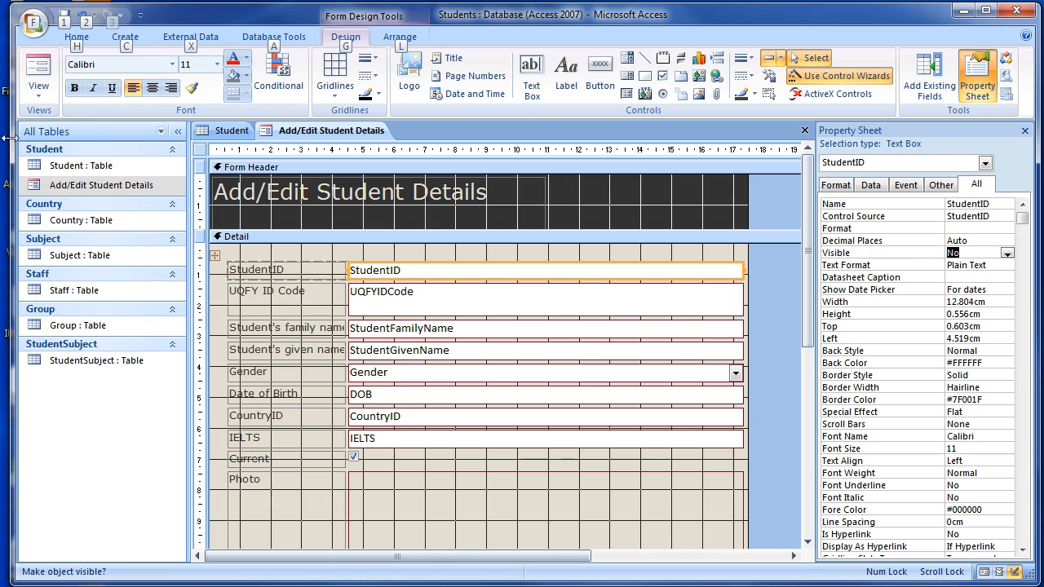
pyautogui.click(44, 92)
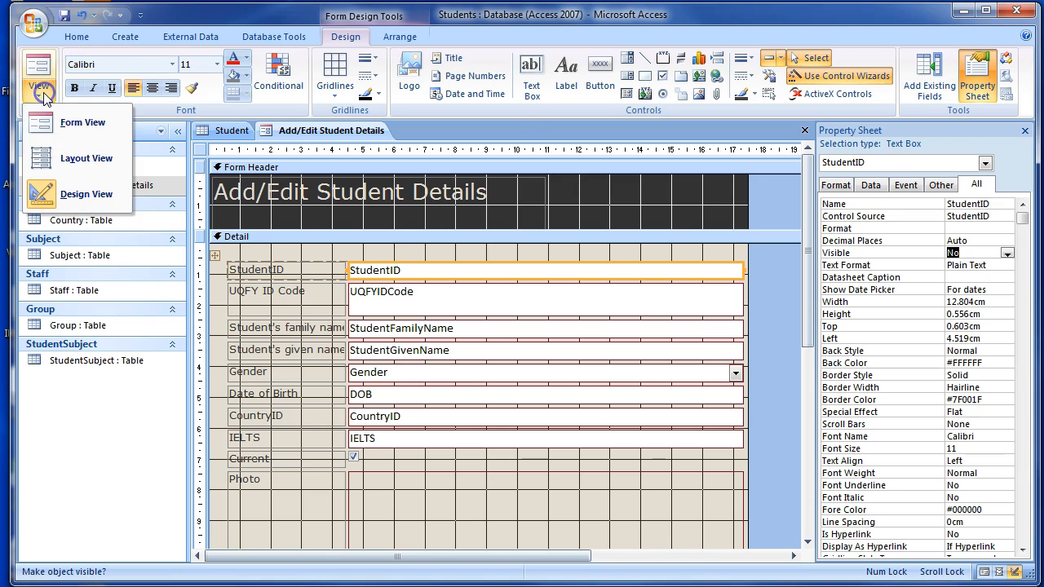
pyautogui.click(74, 124)
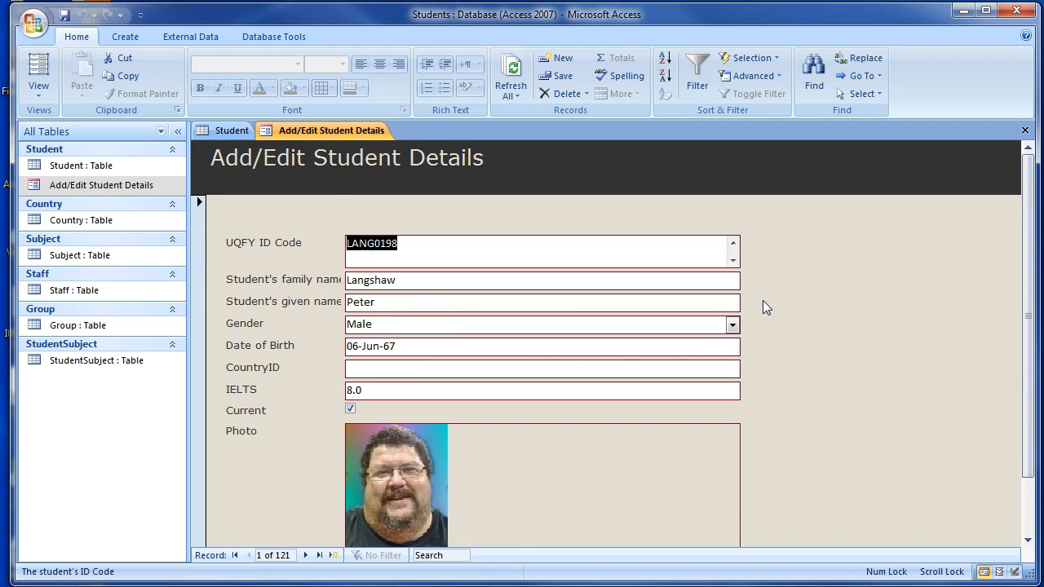
pyautogui.scroll(-1, 763, 301)
pyautogui.scroll(1, 764, 302)
pyautogui.moveTo(1026, 184); pyautogui.dragTo(1021, 210)
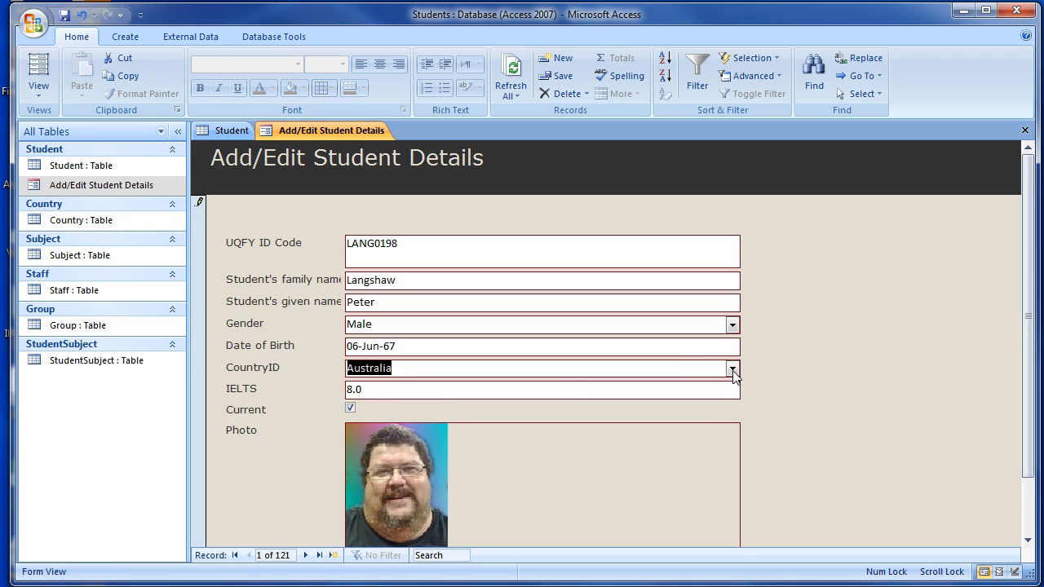
# Try out the CountryID list on the first record by choosing Malaysia and setting it back to Australia.
pyautogui.click(732, 370)
pyautogui.scroll(-3, 547, 482)
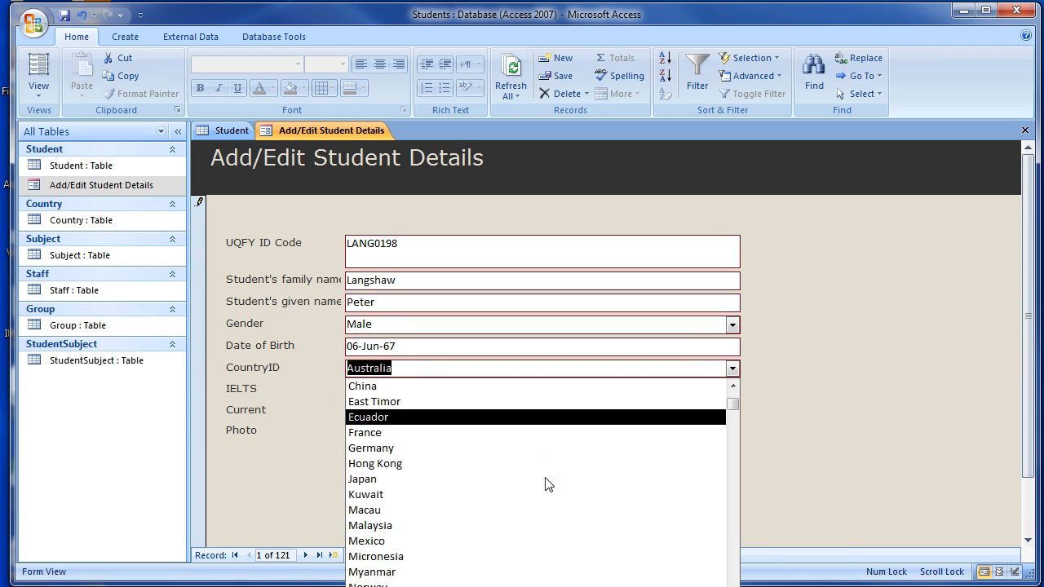
pyautogui.click(522, 494)
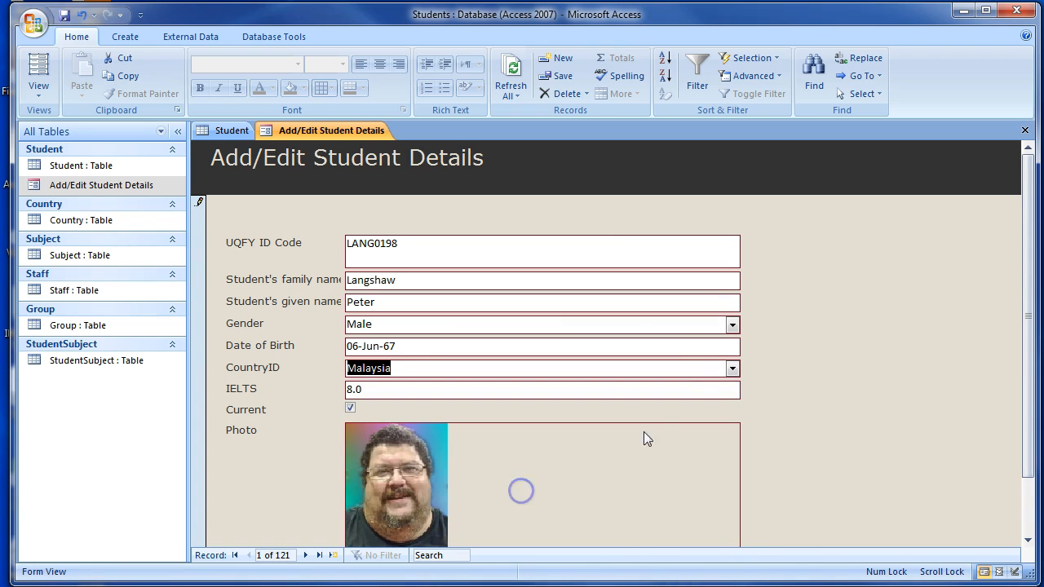
pyautogui.click(732, 369)
pyautogui.scroll(5, 531, 533)
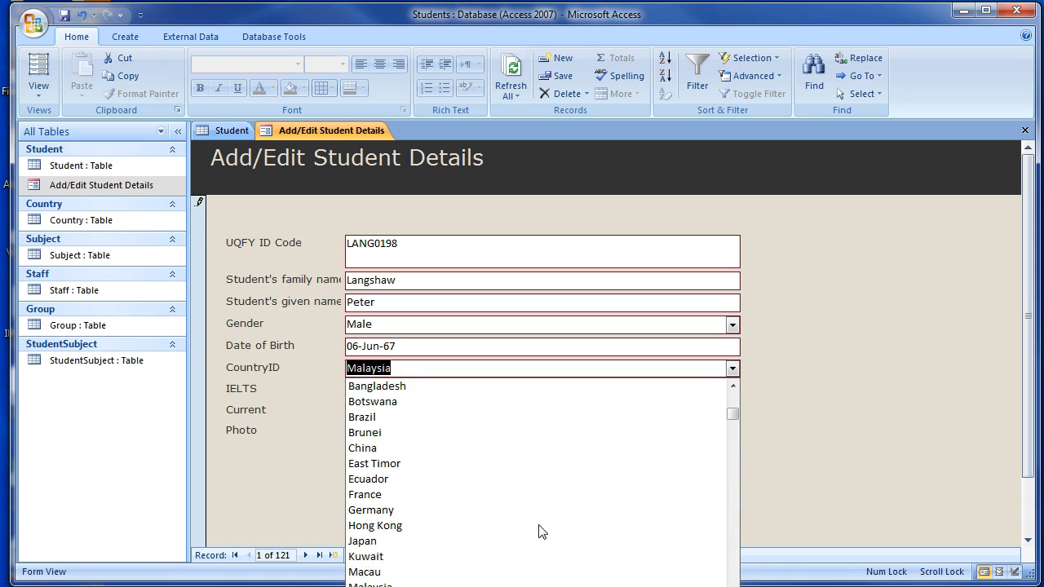
pyautogui.click(414, 386)
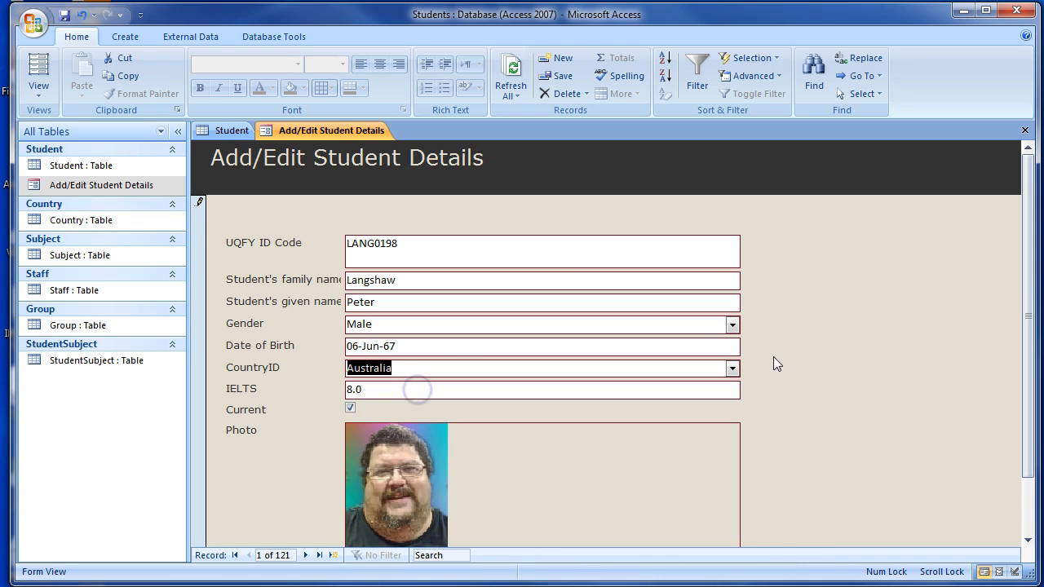